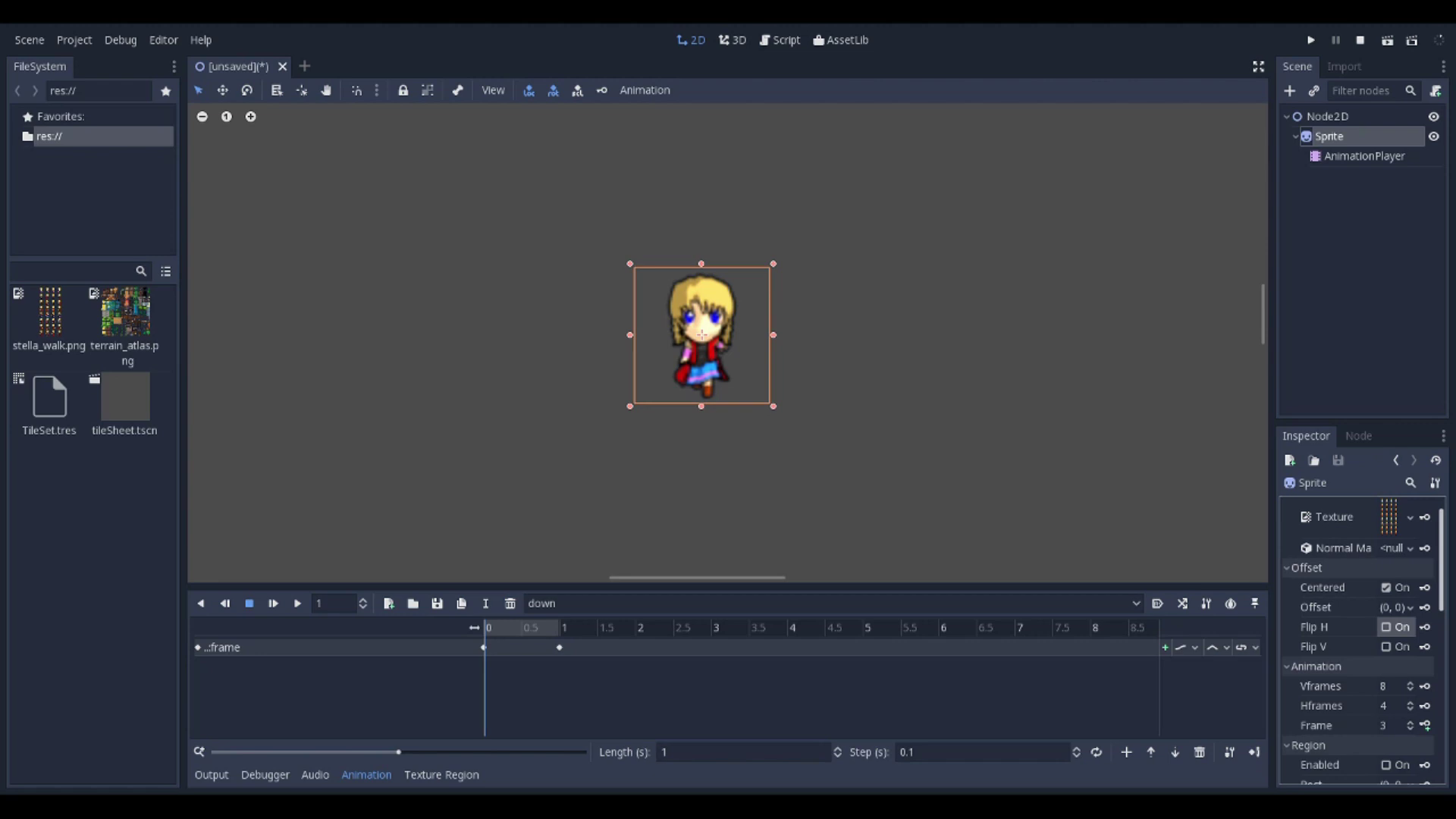
Start a new scene with a Node2D as its root node
key(ctrl+n)
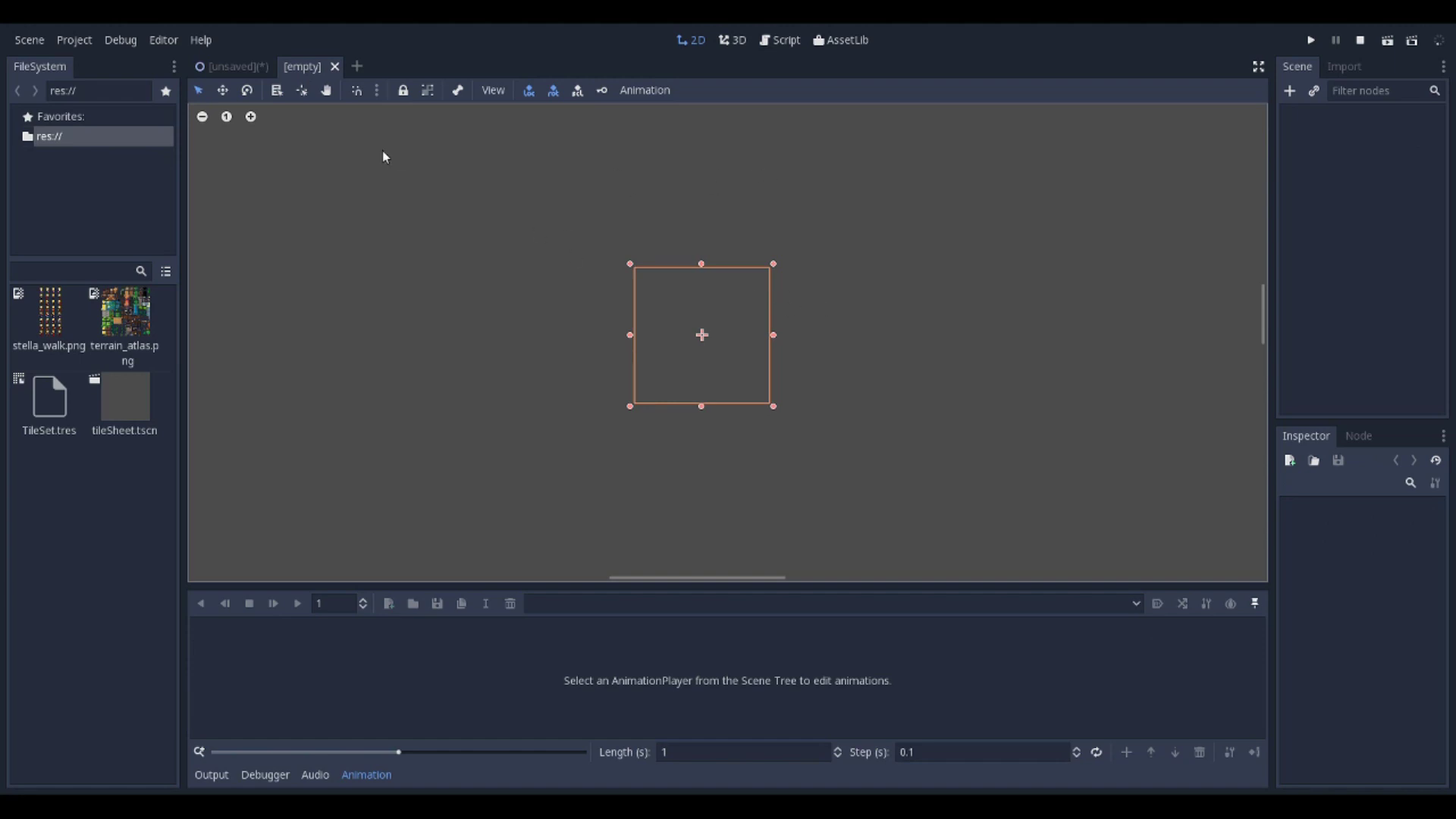
click(1290, 90)
double_click(408, 244)
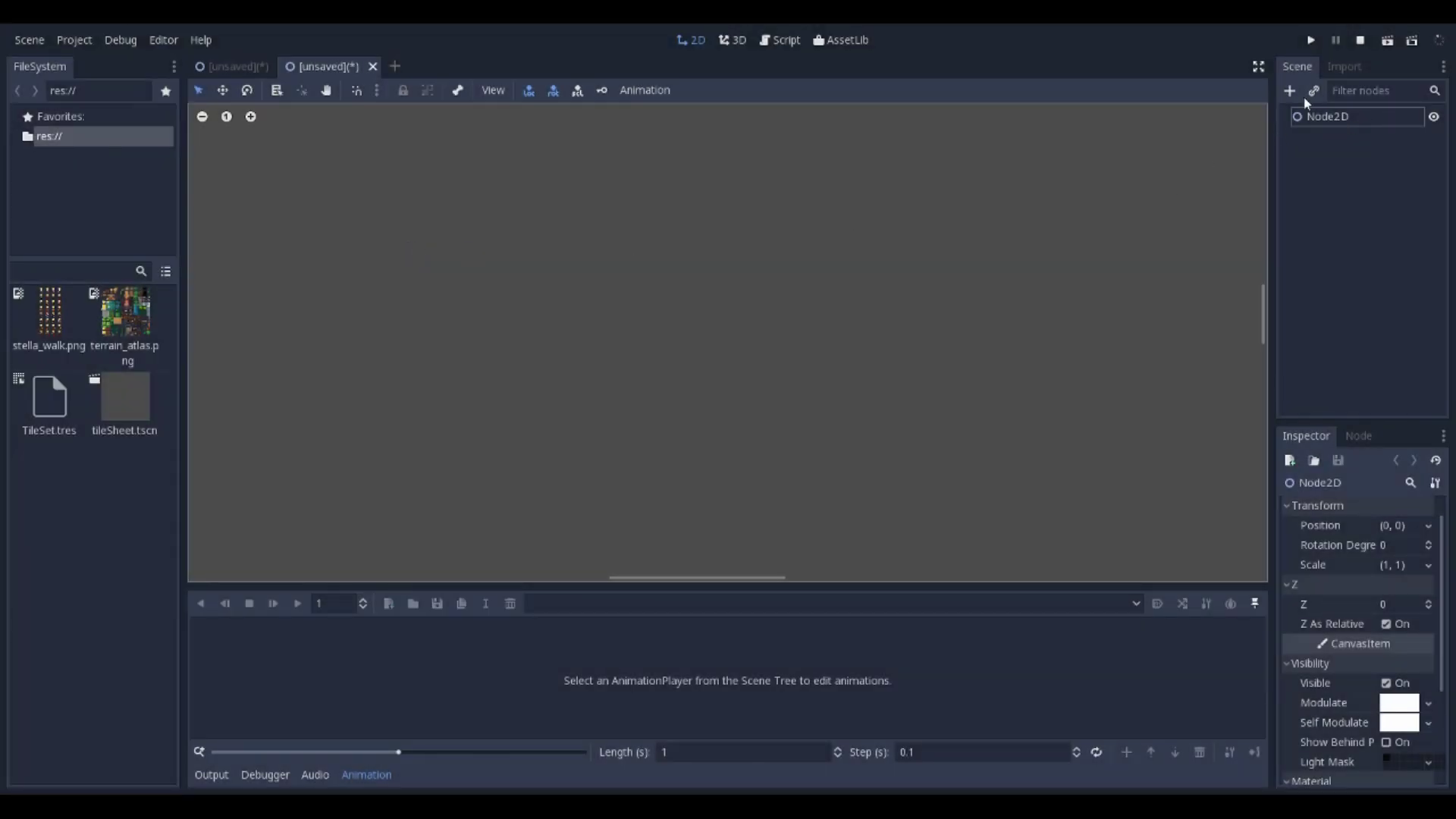
Add a Sprite under the Node2D and an AnimationPlayer under the Sprite
click(1291, 90)
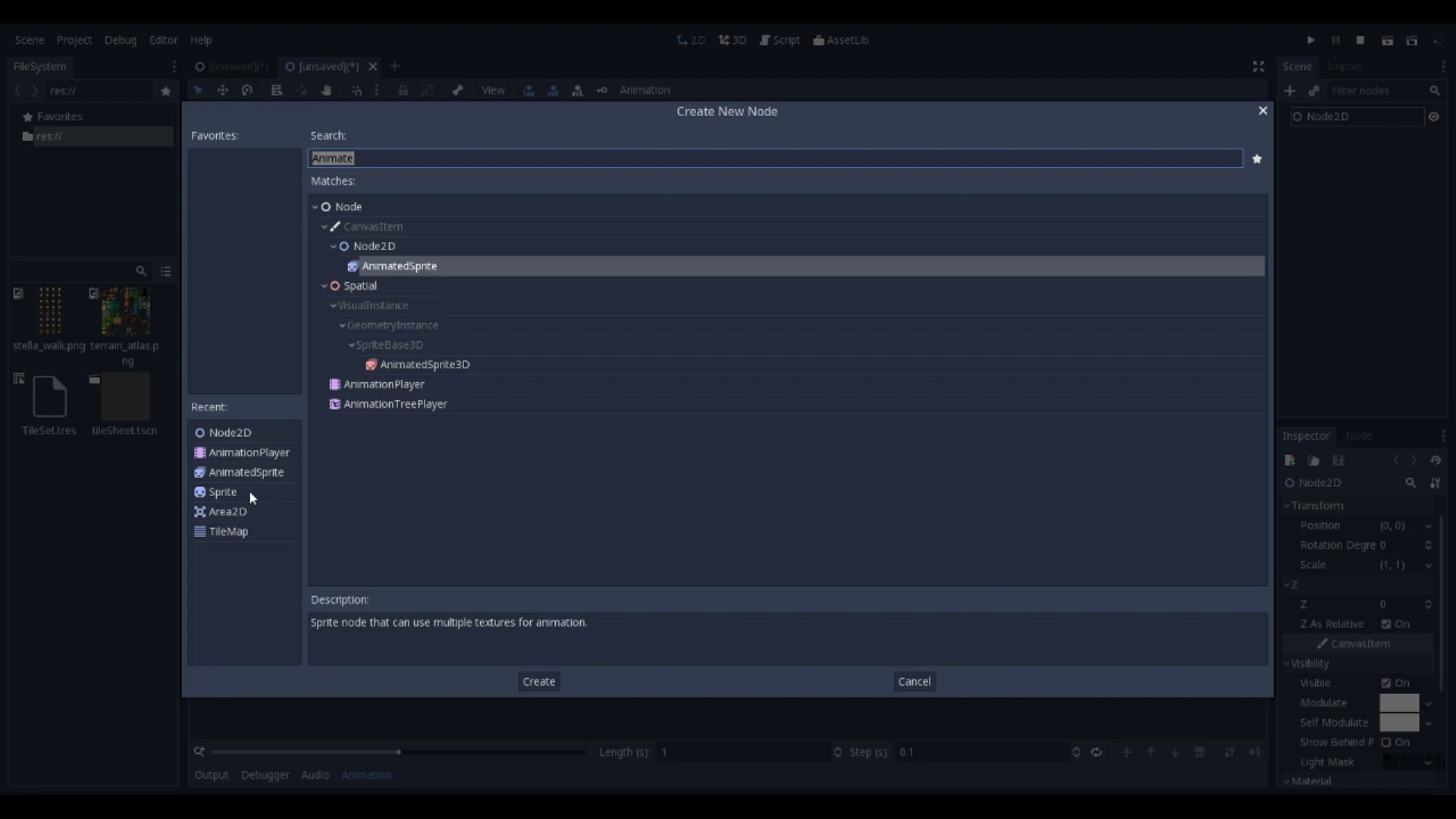
double_click(223, 491)
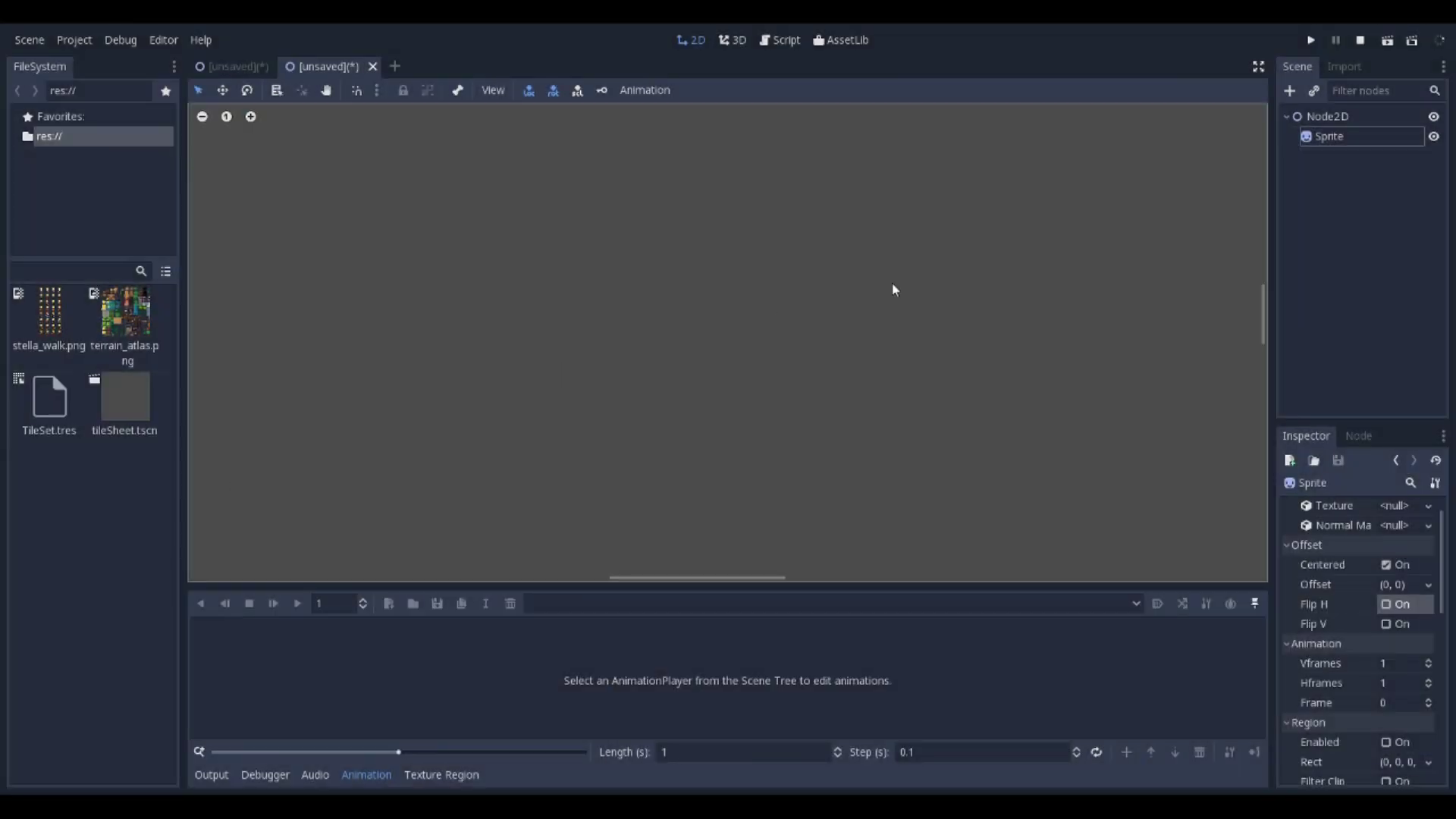
click(1293, 91)
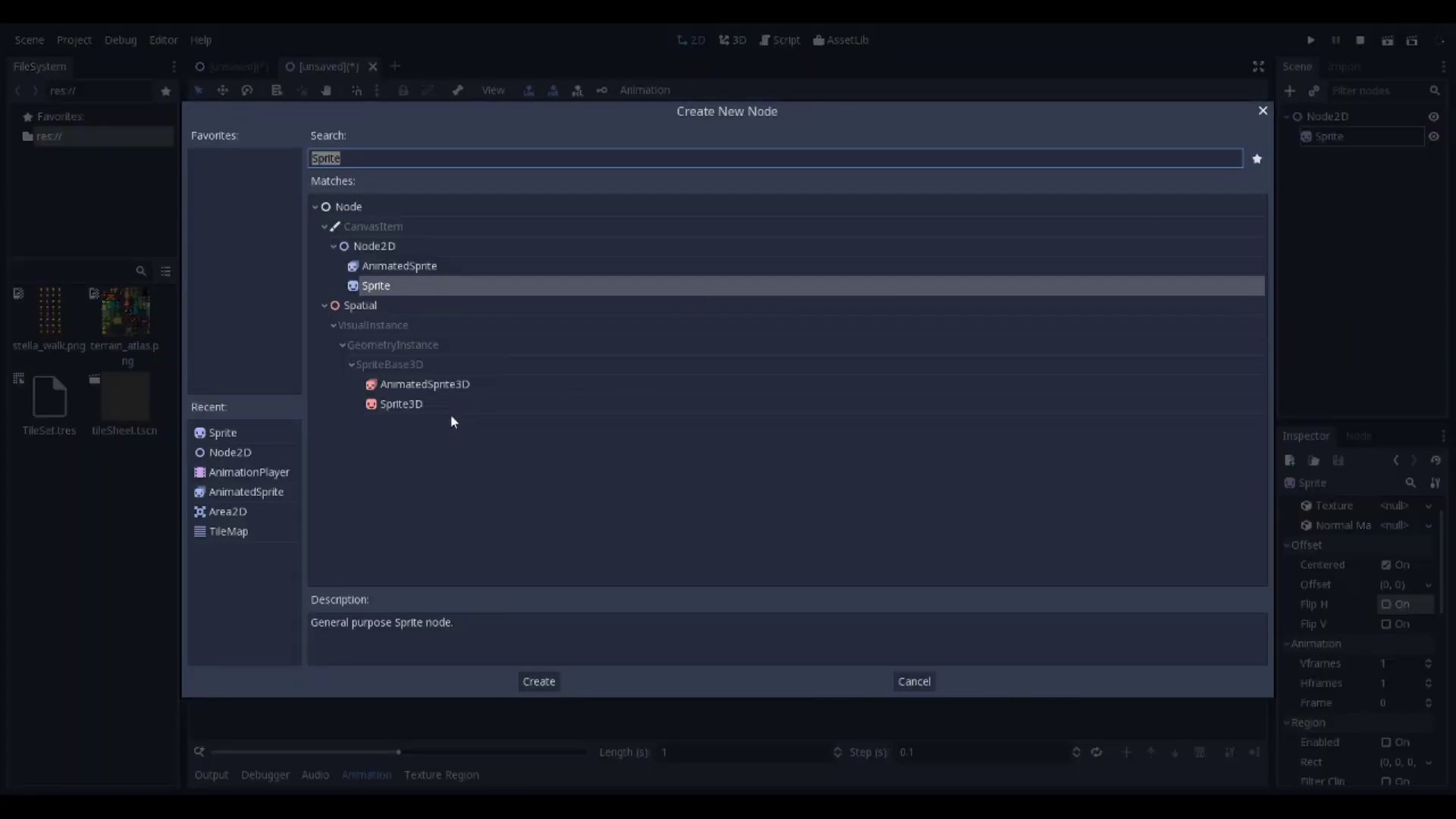
double_click(233, 471)
click(1329, 135)
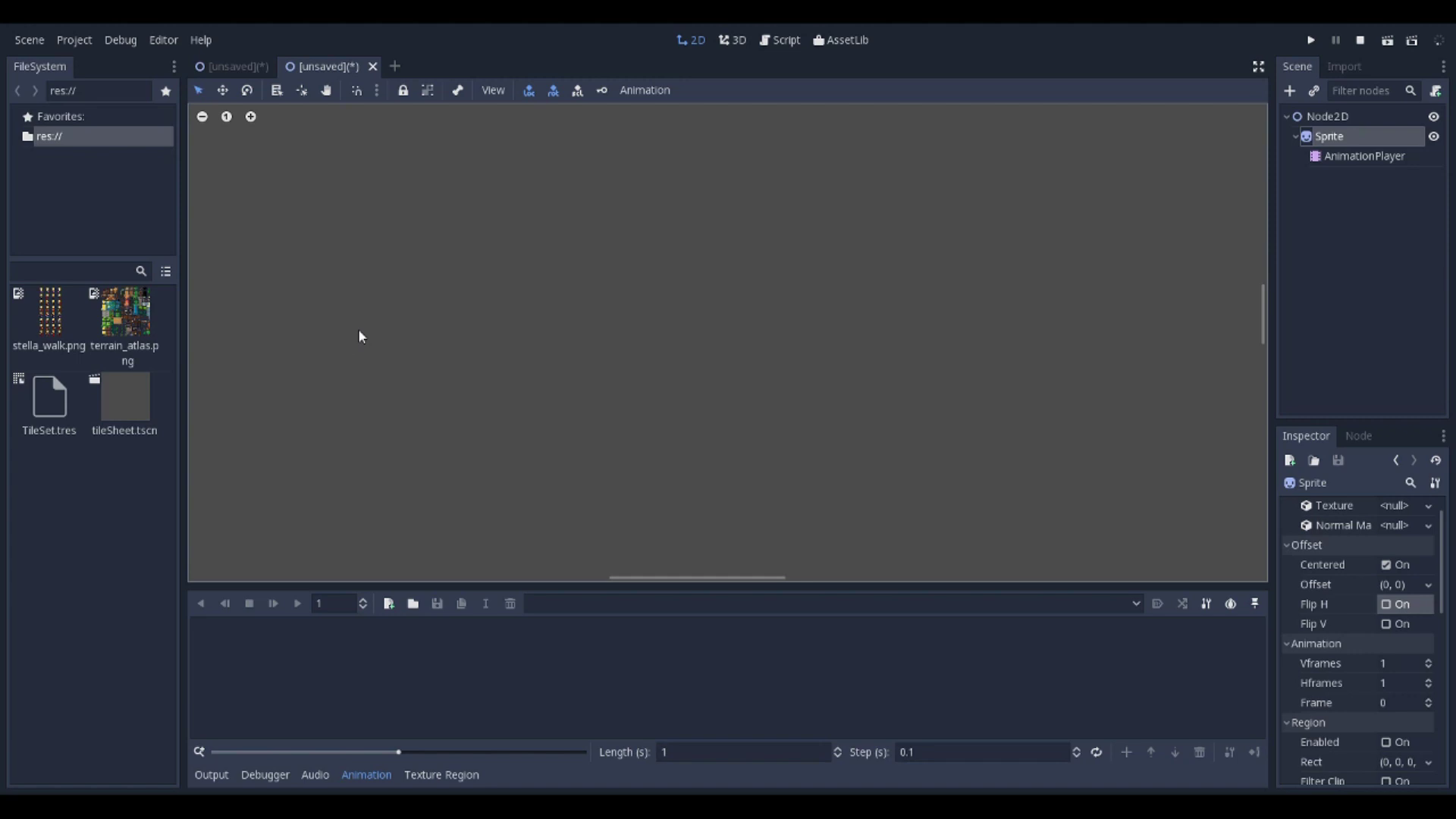
Assign stella_walk.png as the Sprite's texture and centre the full sheet in view
click(55, 327)
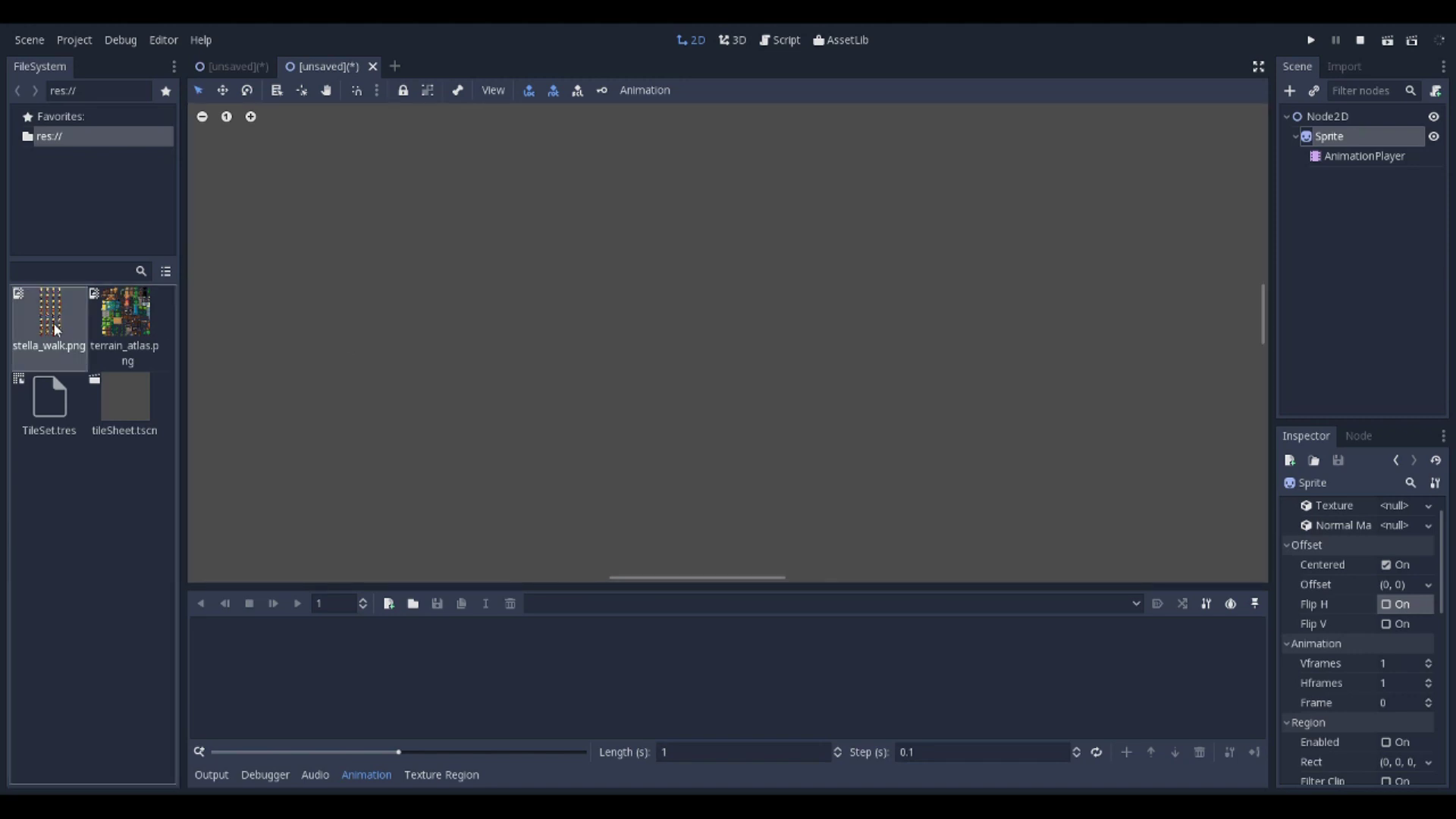
drag(55, 330, 231, 386)
drag(1244, 569, 1394, 502)
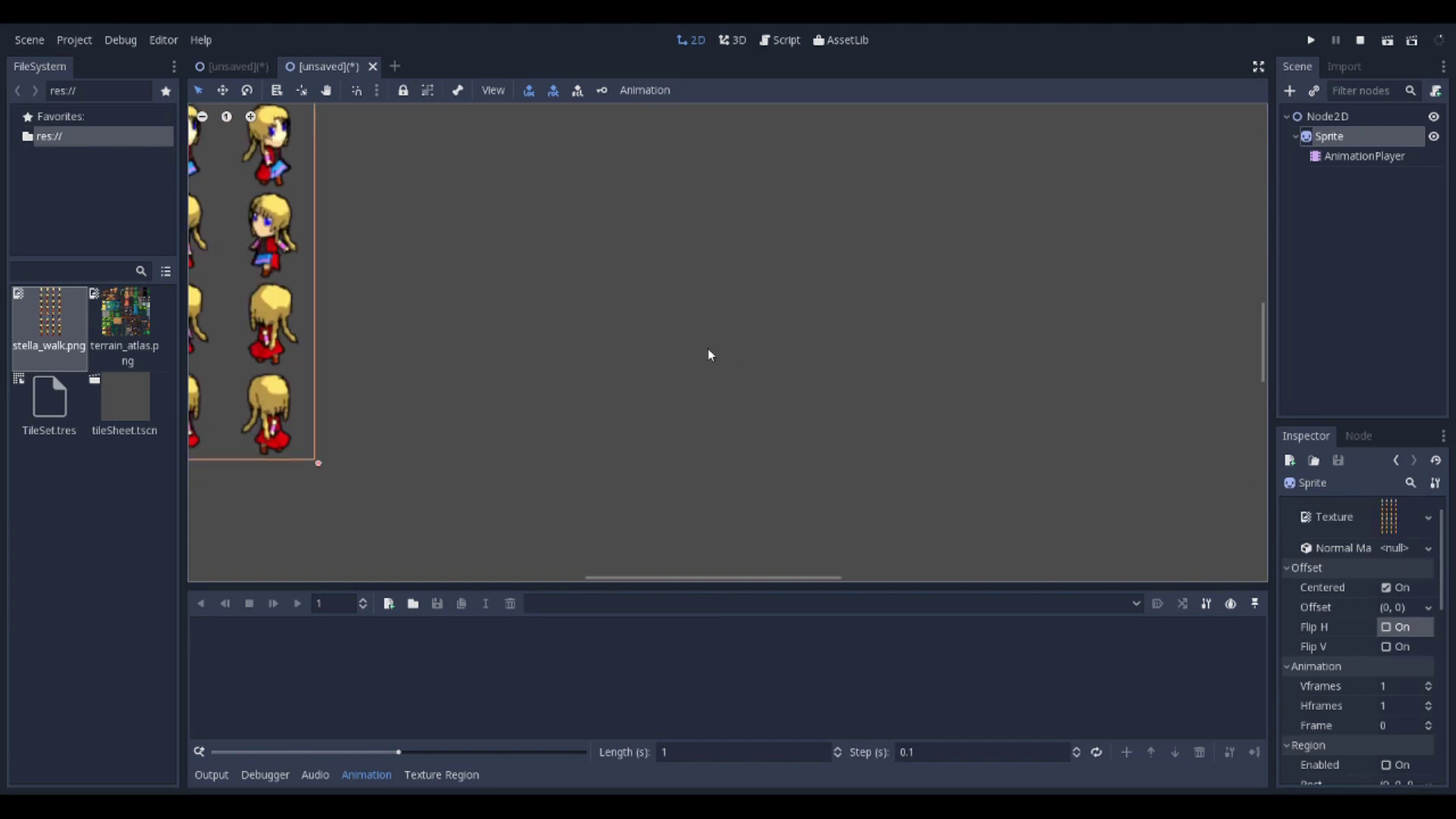
scroll(393, 250, up, 3)
middle_drag(393, 251, 924, 438)
scroll(908, 416, down, 3)
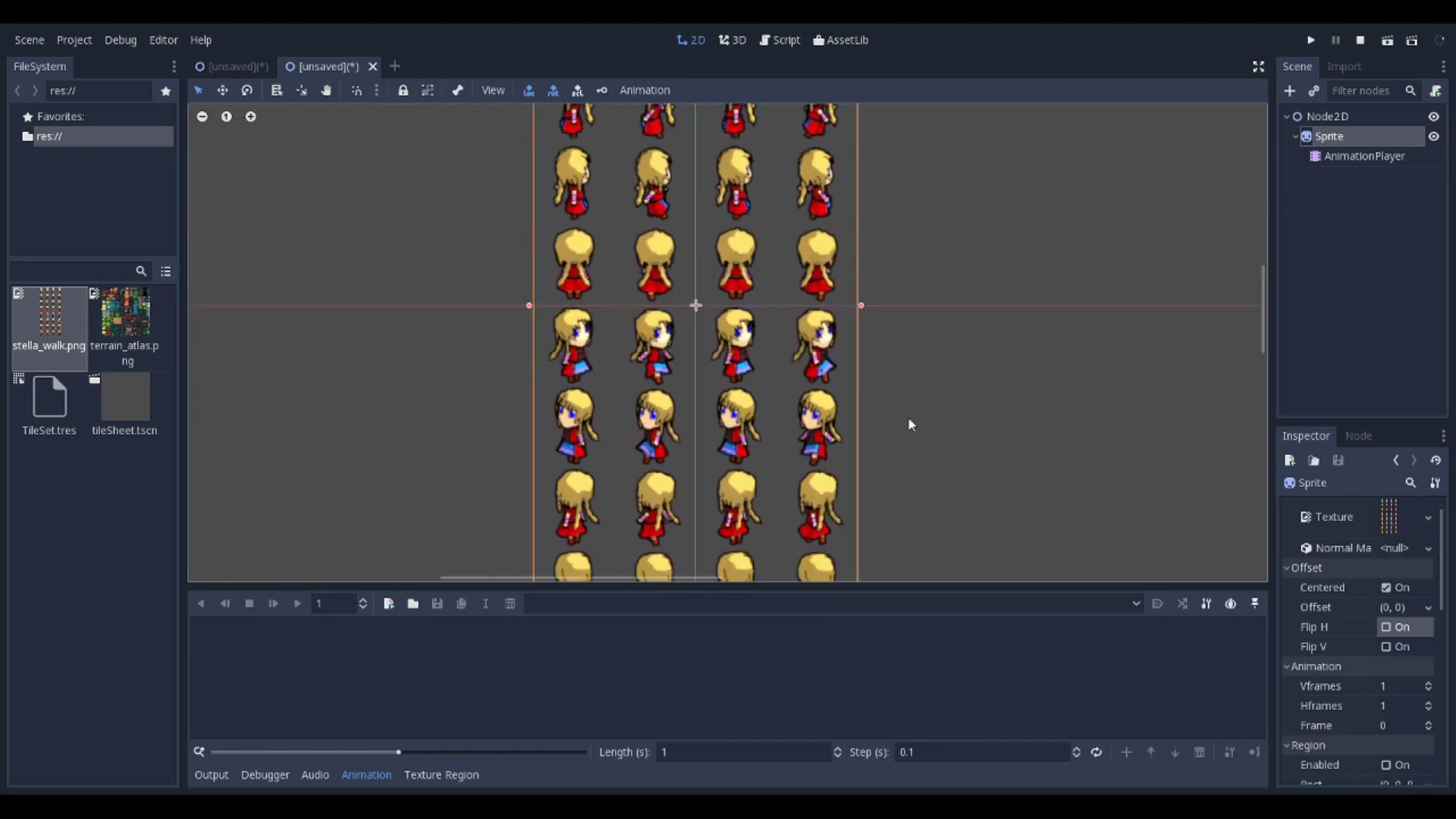
scroll(927, 348, down, 2)
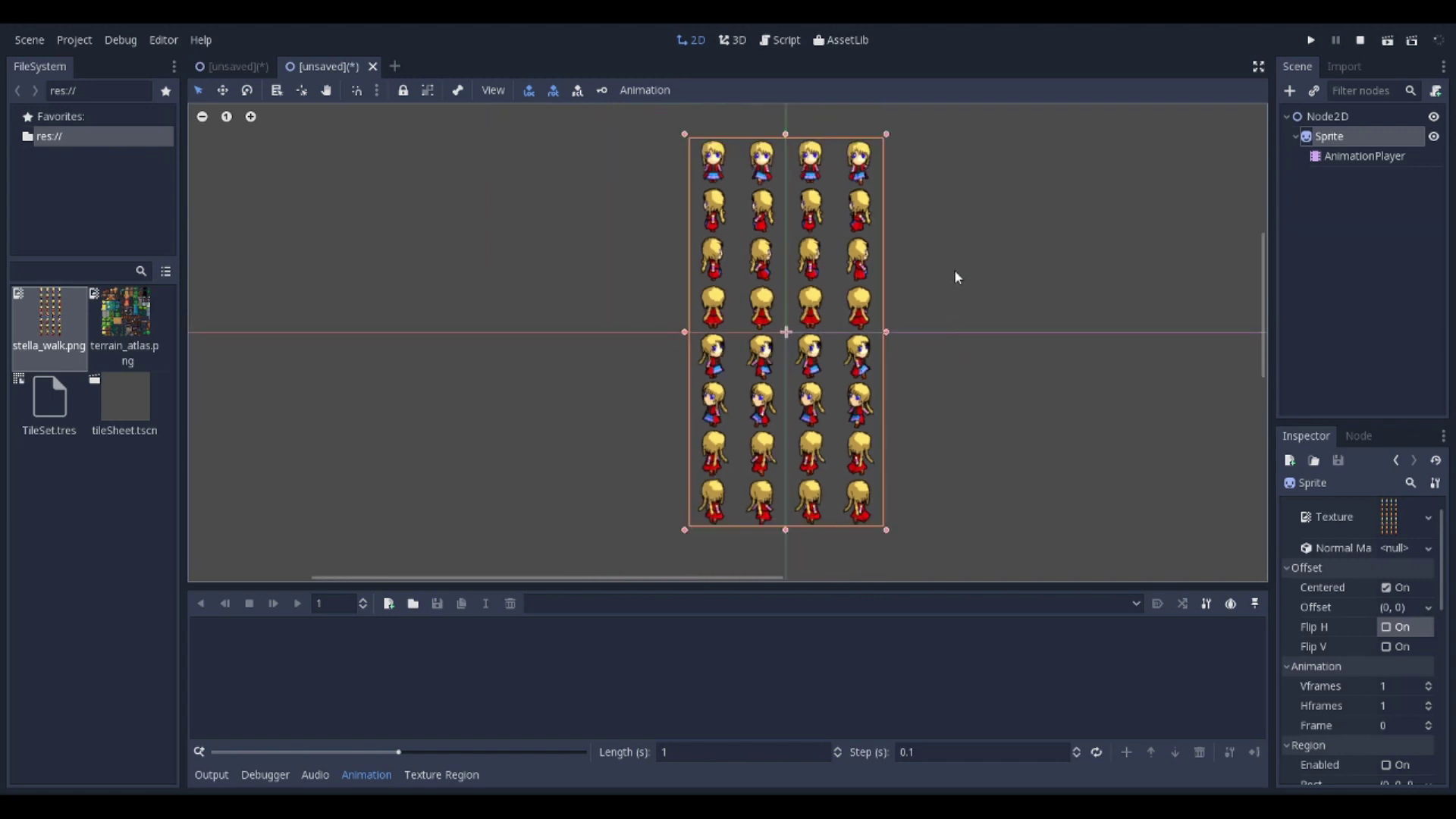
middle_drag(954, 270, 868, 297)
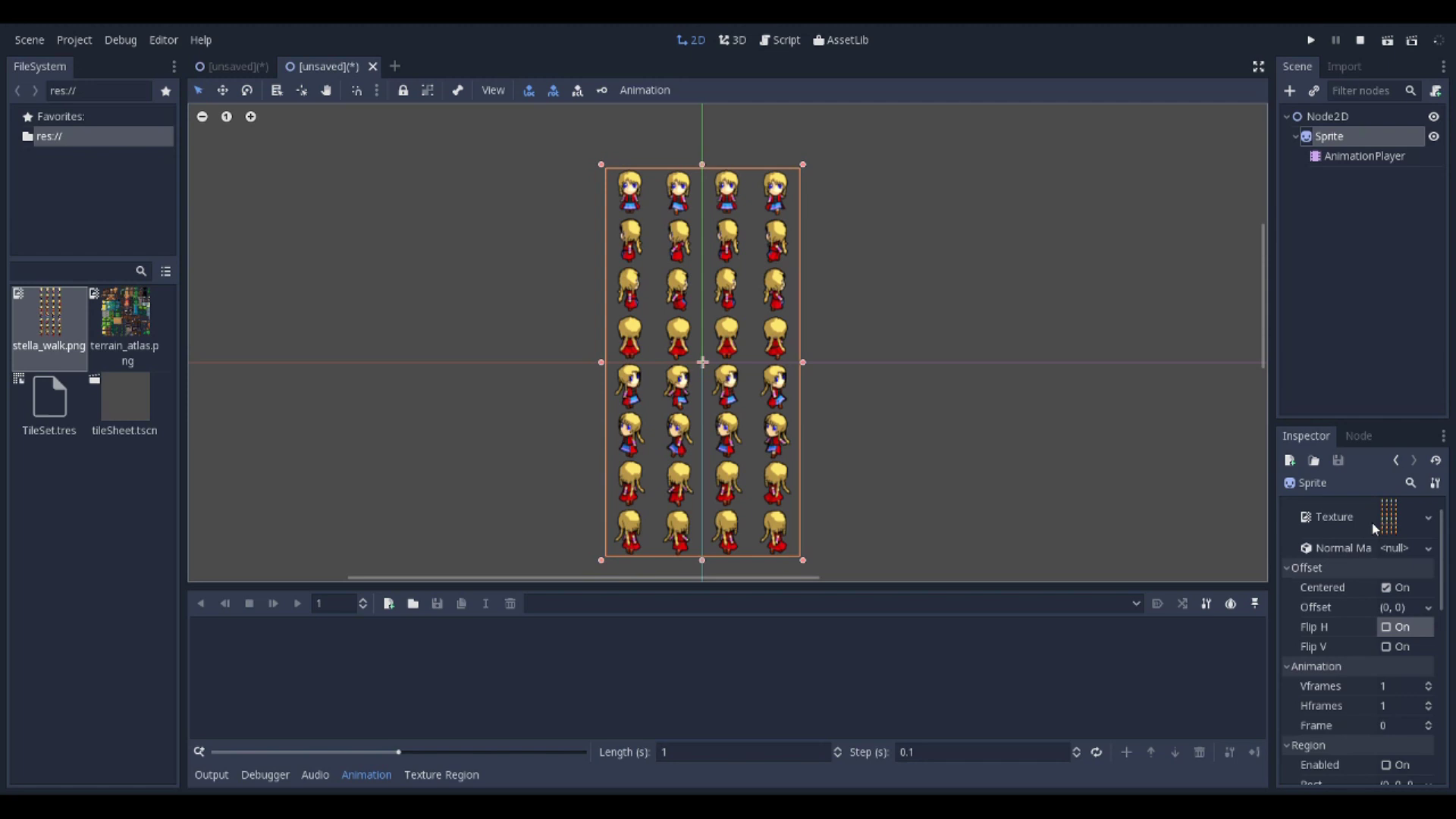
scroll(1383, 612, down, 3)
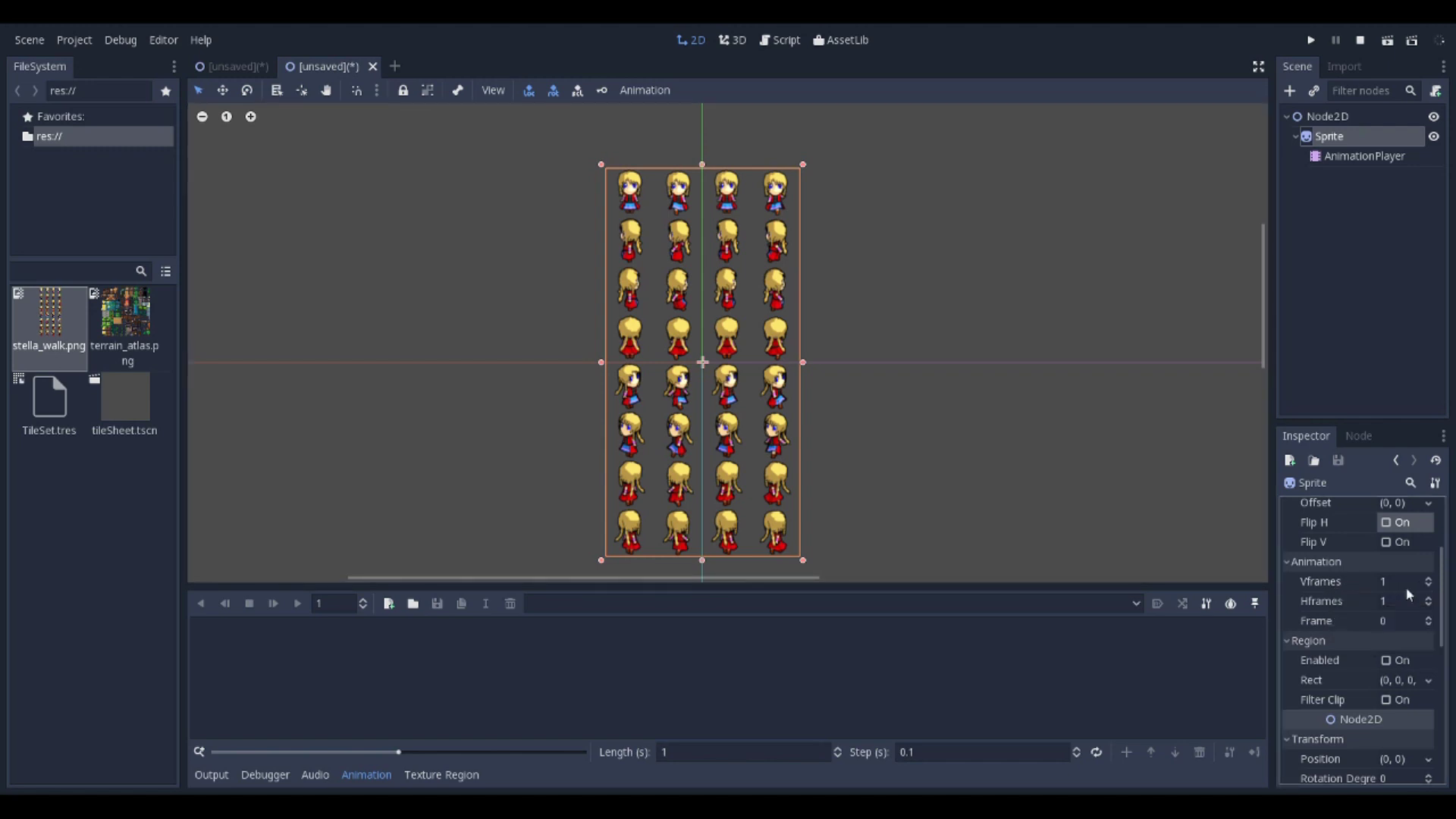
Set the Sprite's Vframes to 8 and Hframes to 4, then zoom in on the frame
click(1429, 579)
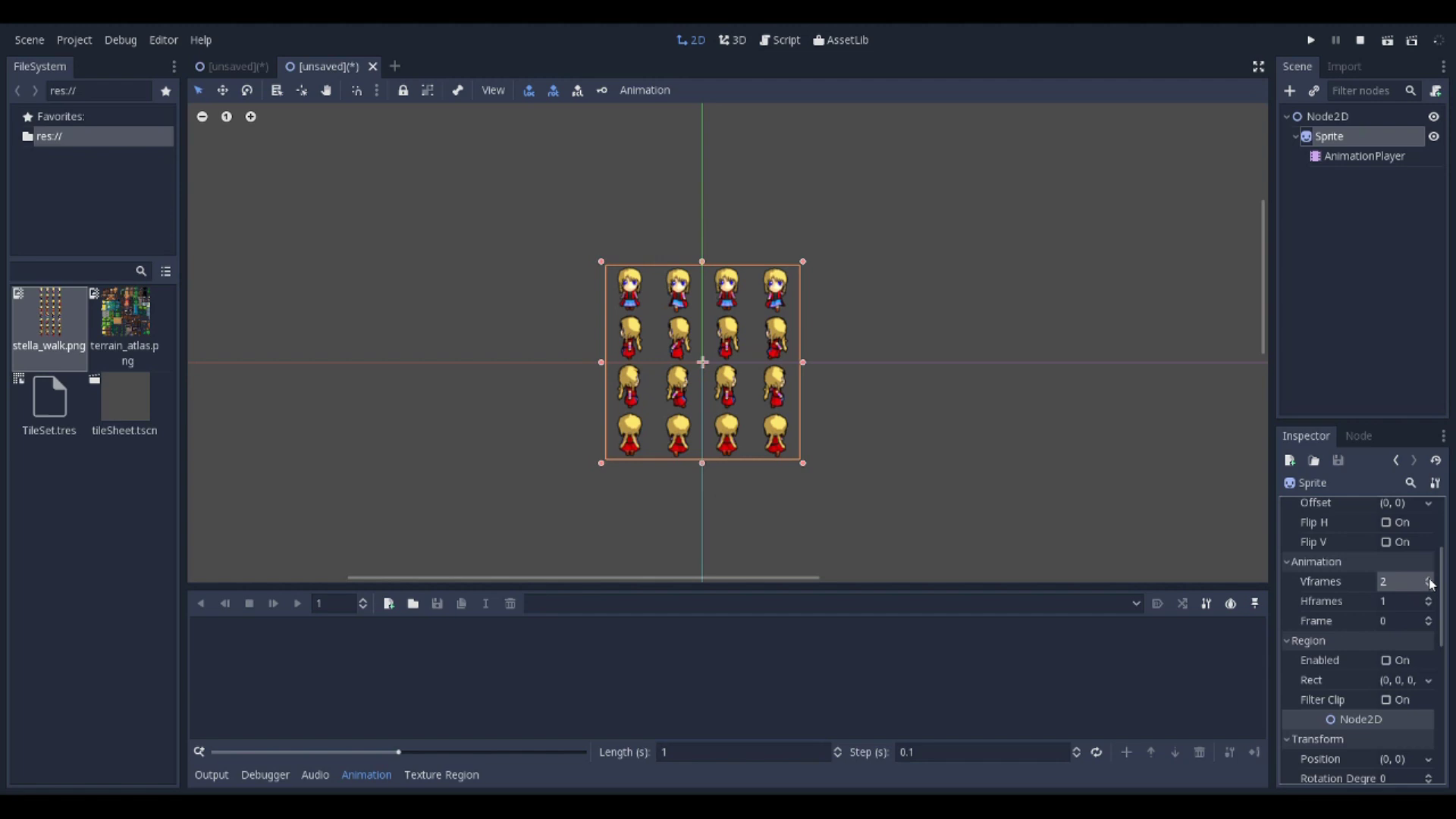
click(1430, 579)
click(1430, 578)
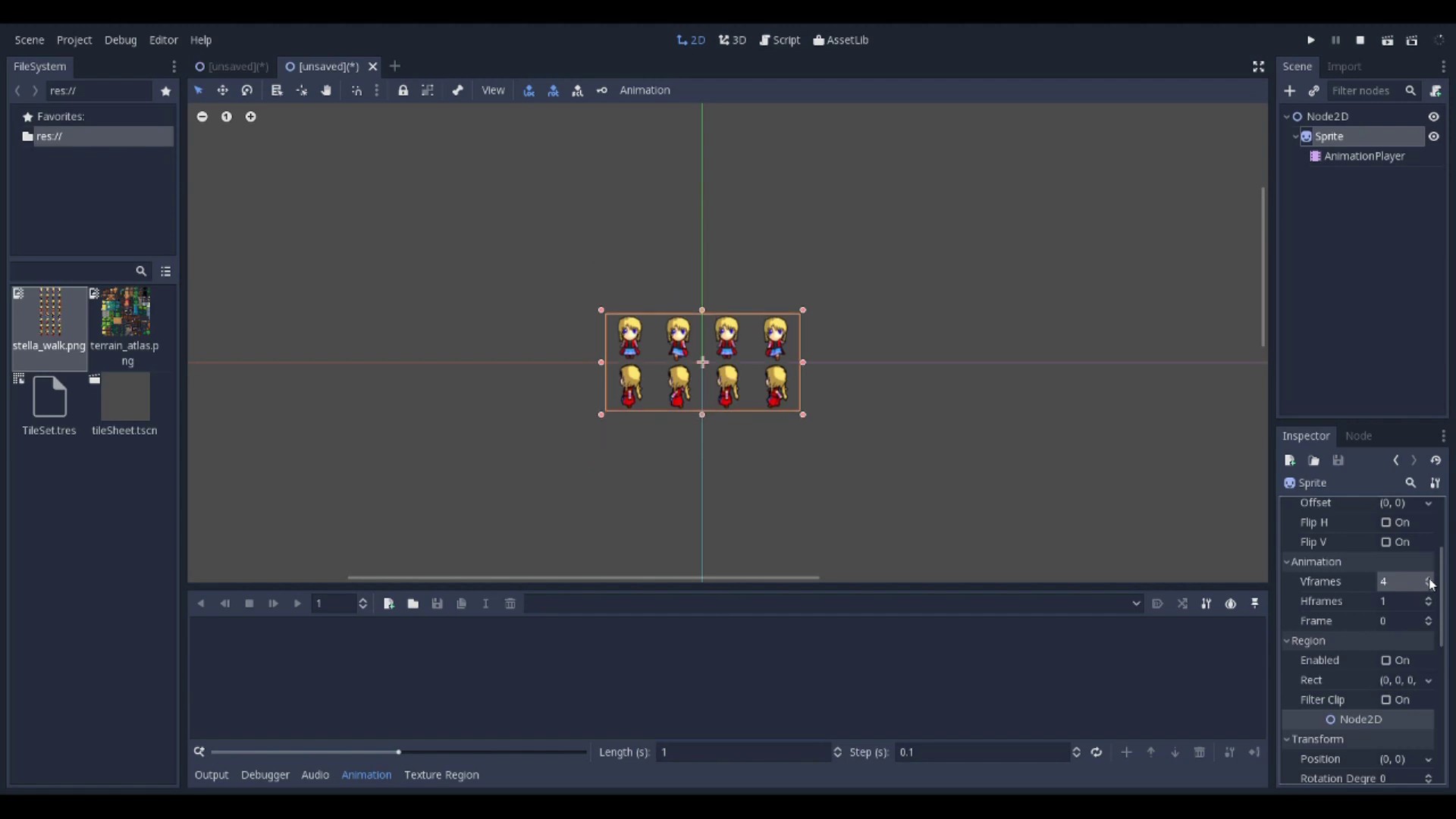
click(1429, 579)
click(1429, 579)
click(1429, 579)
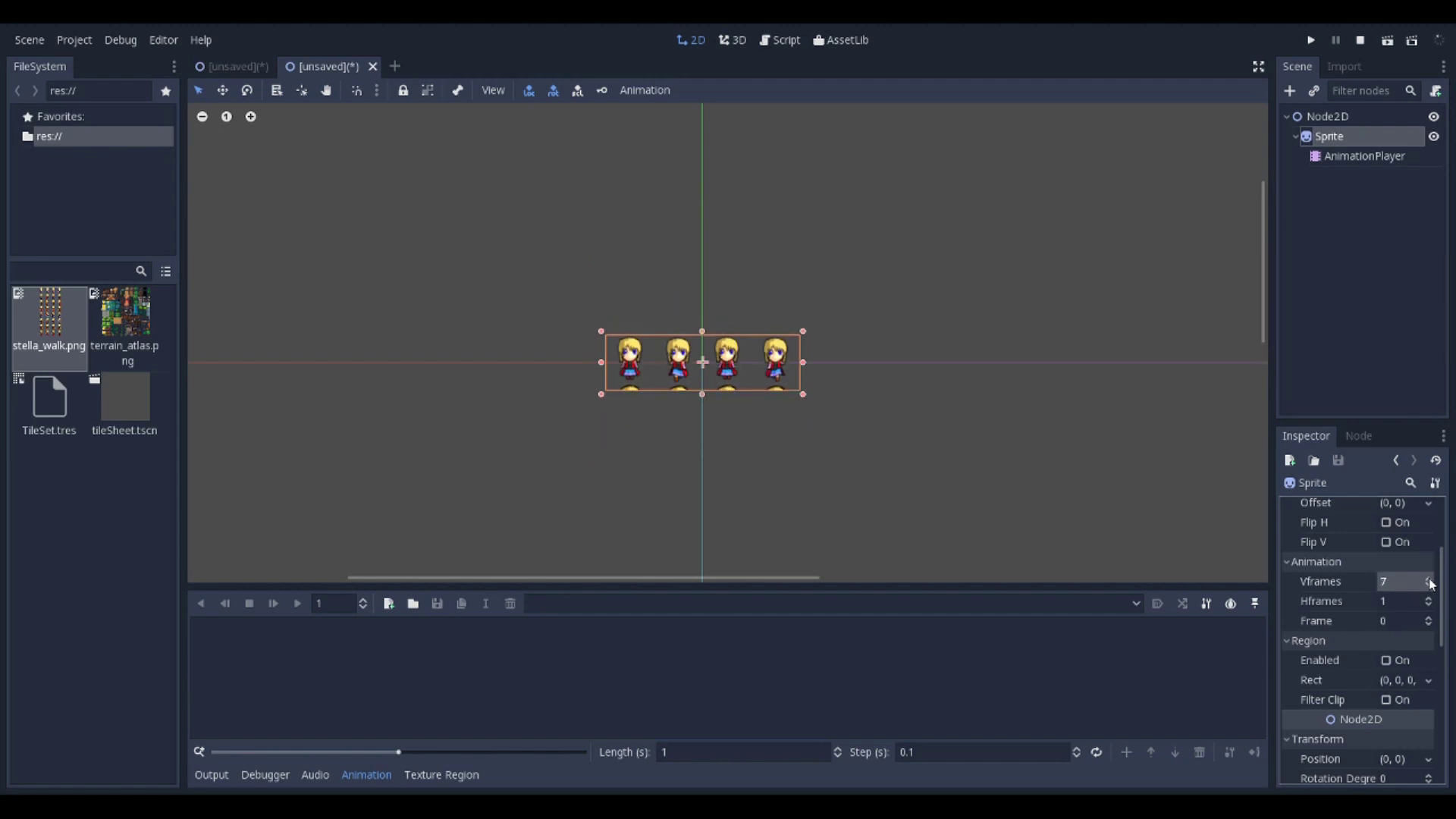
click(1429, 578)
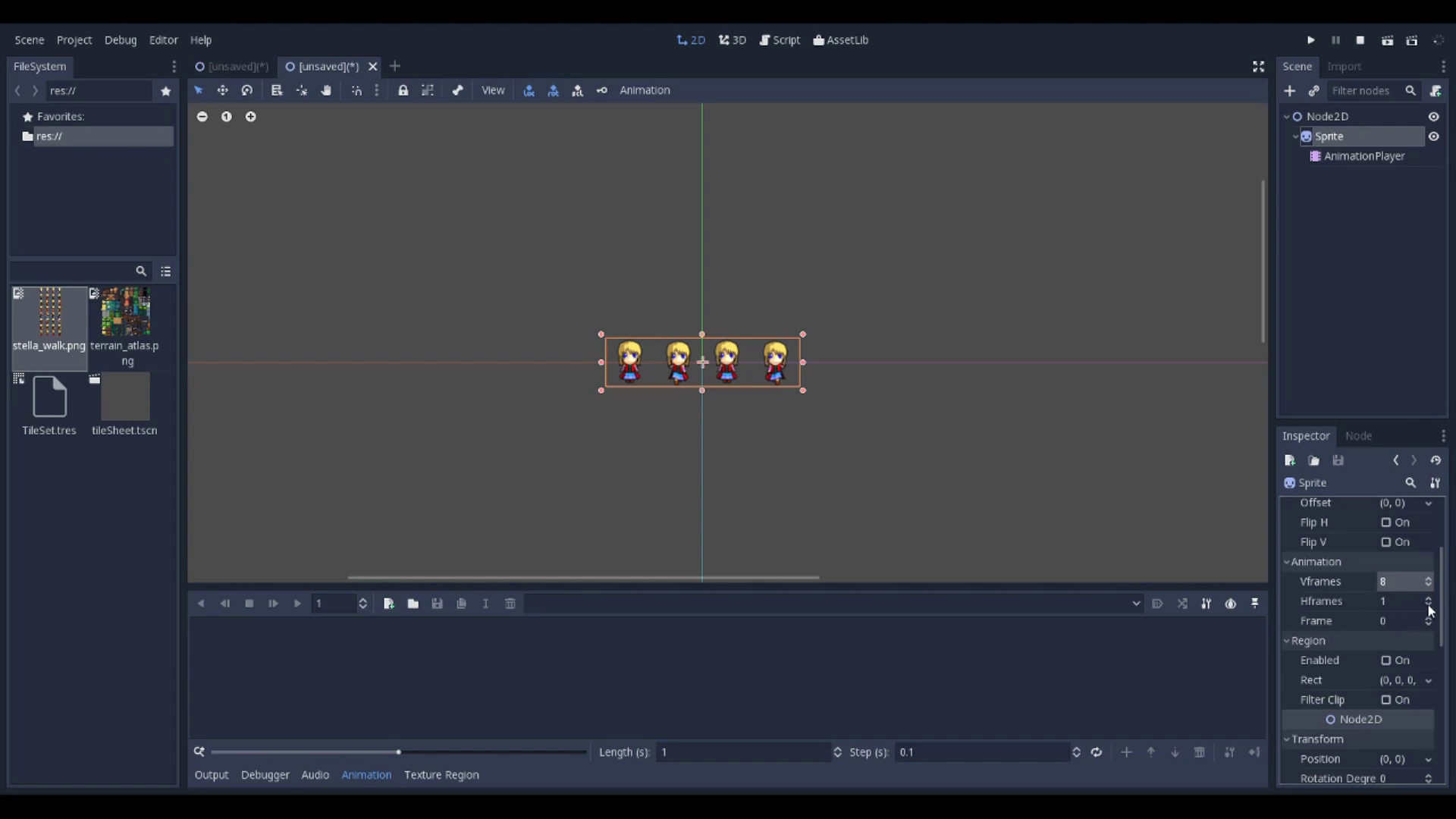
click(1430, 599)
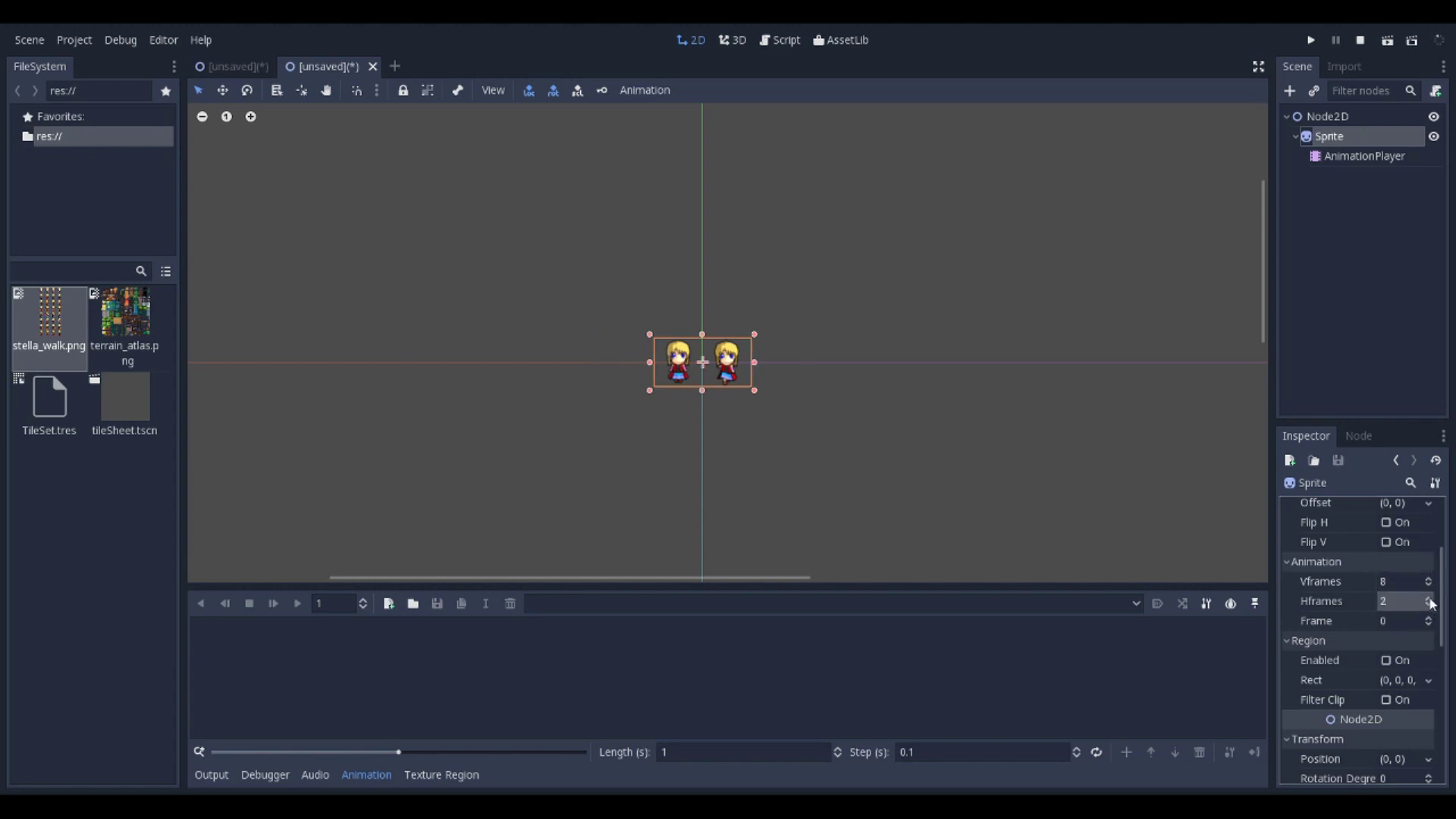
click(1430, 599)
click(1430, 598)
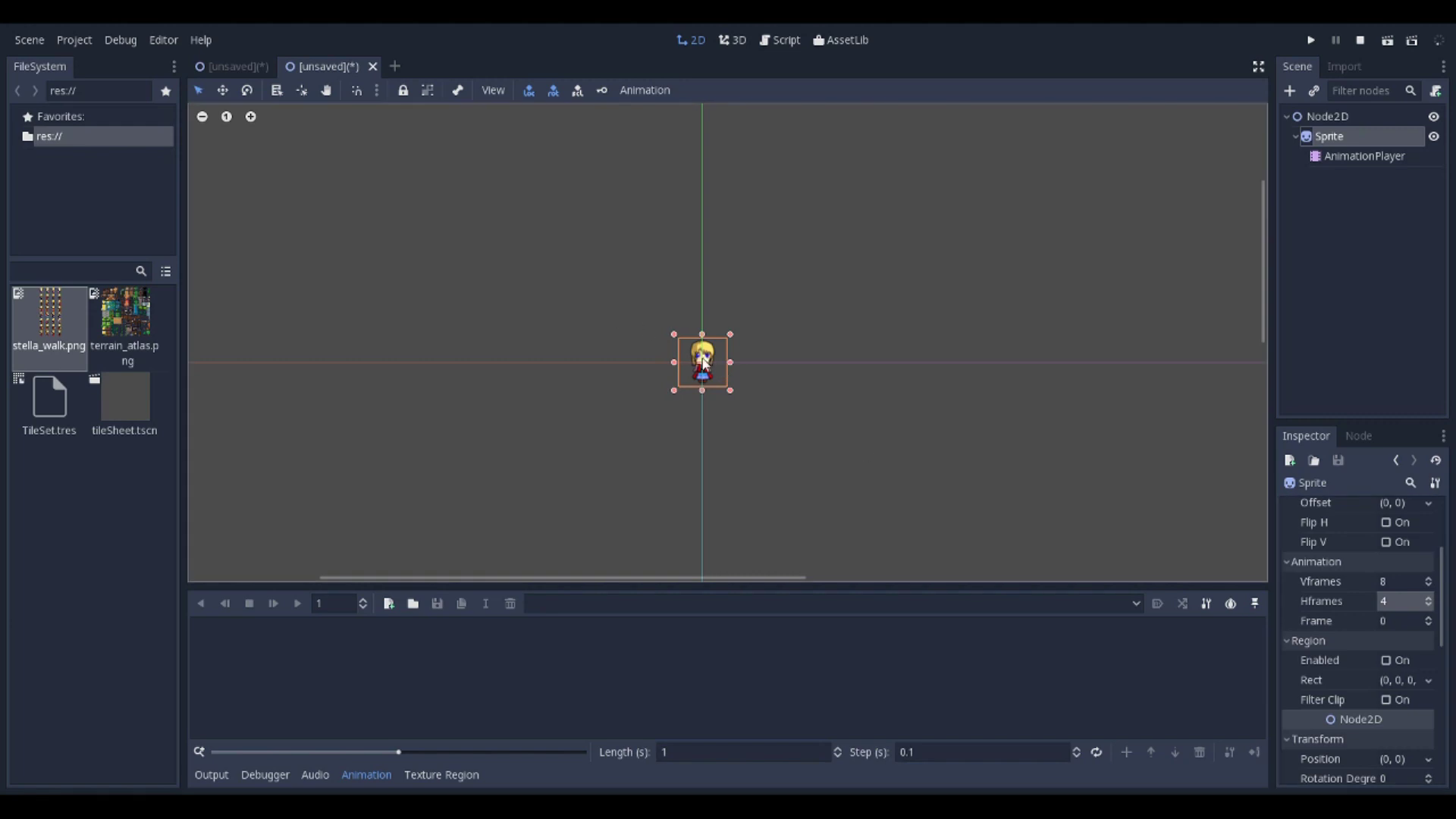
scroll(713, 386, up, 6)
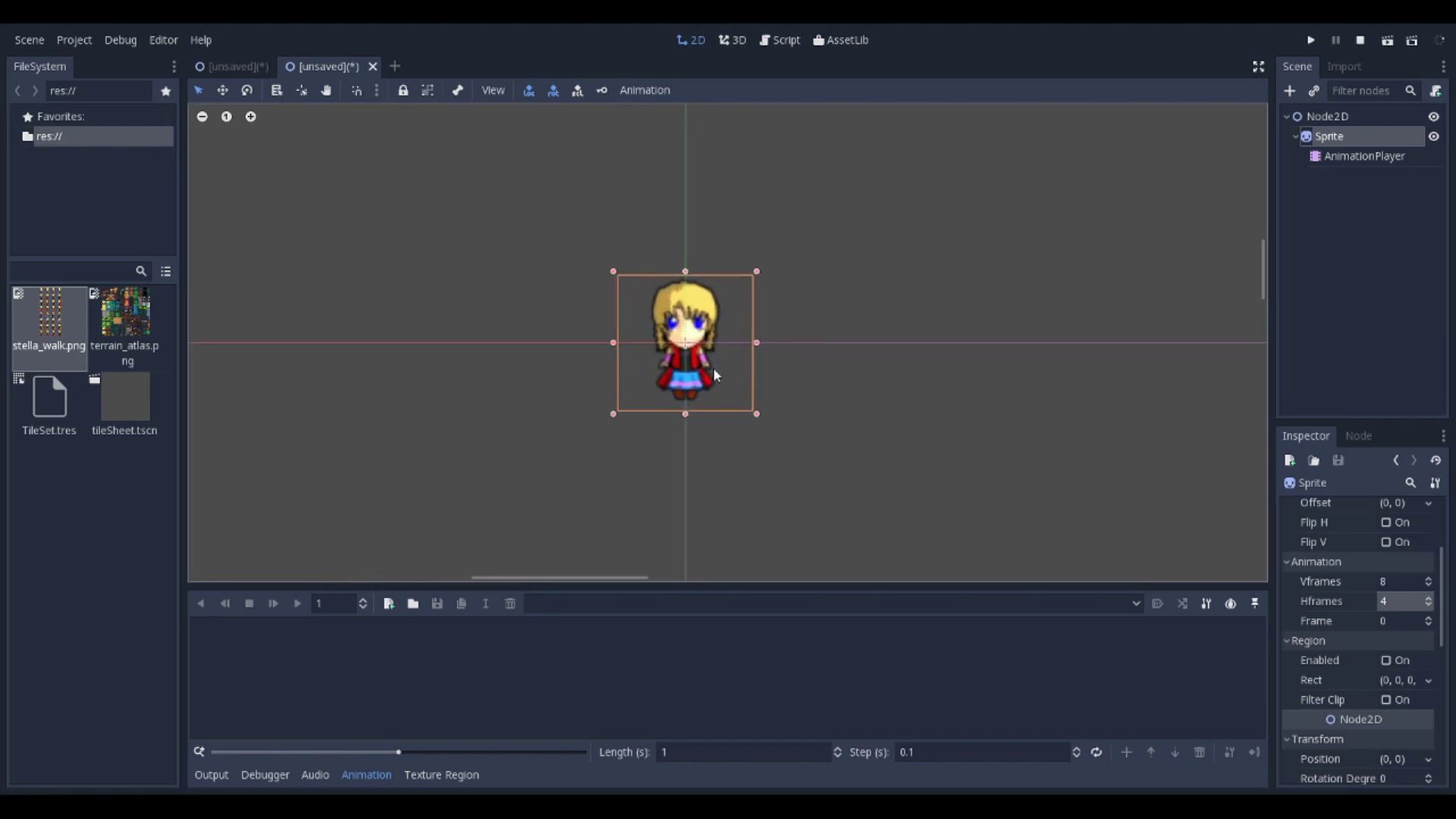
scroll(714, 370, up, 1)
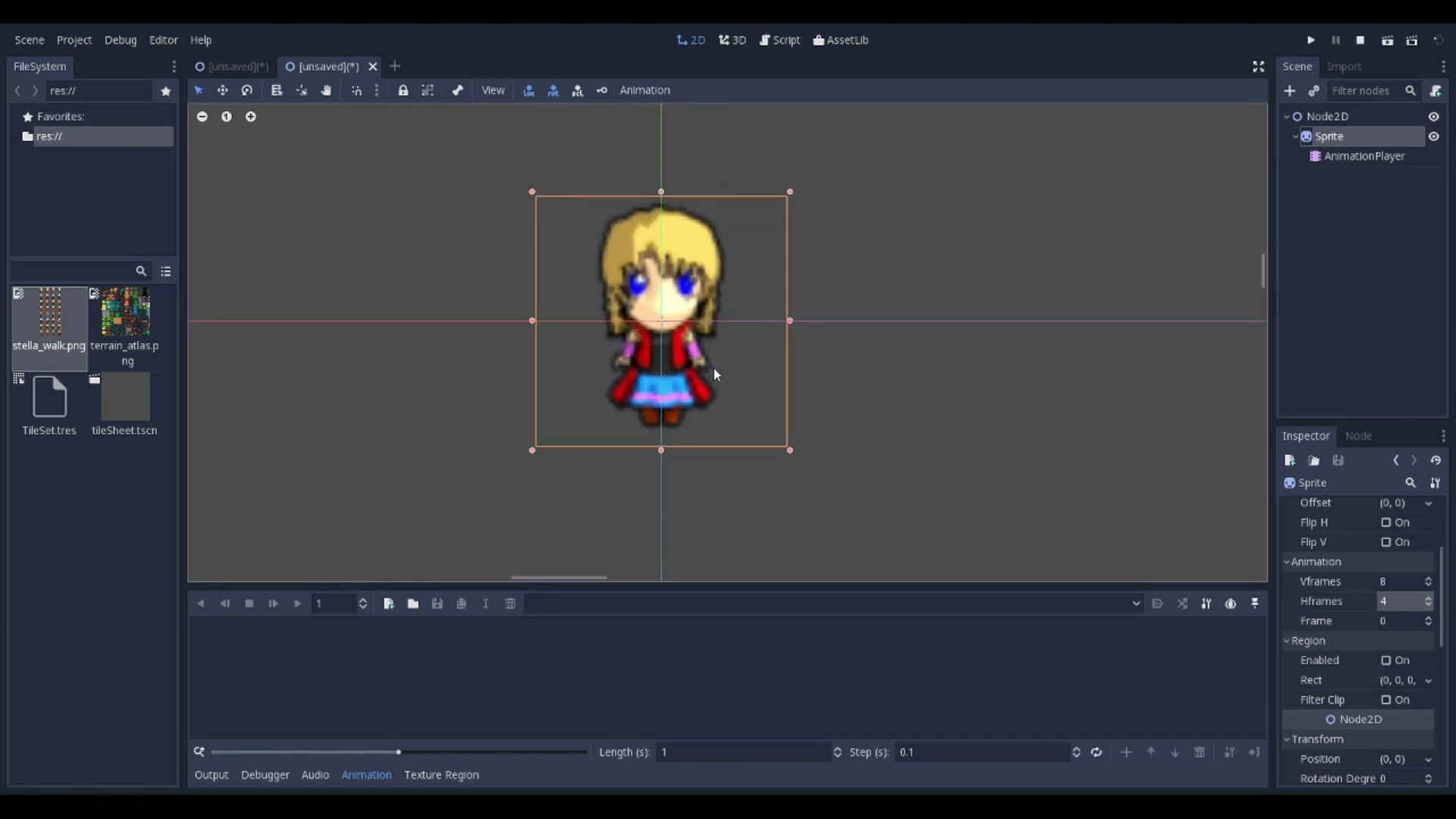
Create a new animation named 'down' in the AnimationPlayer
click(390, 605)
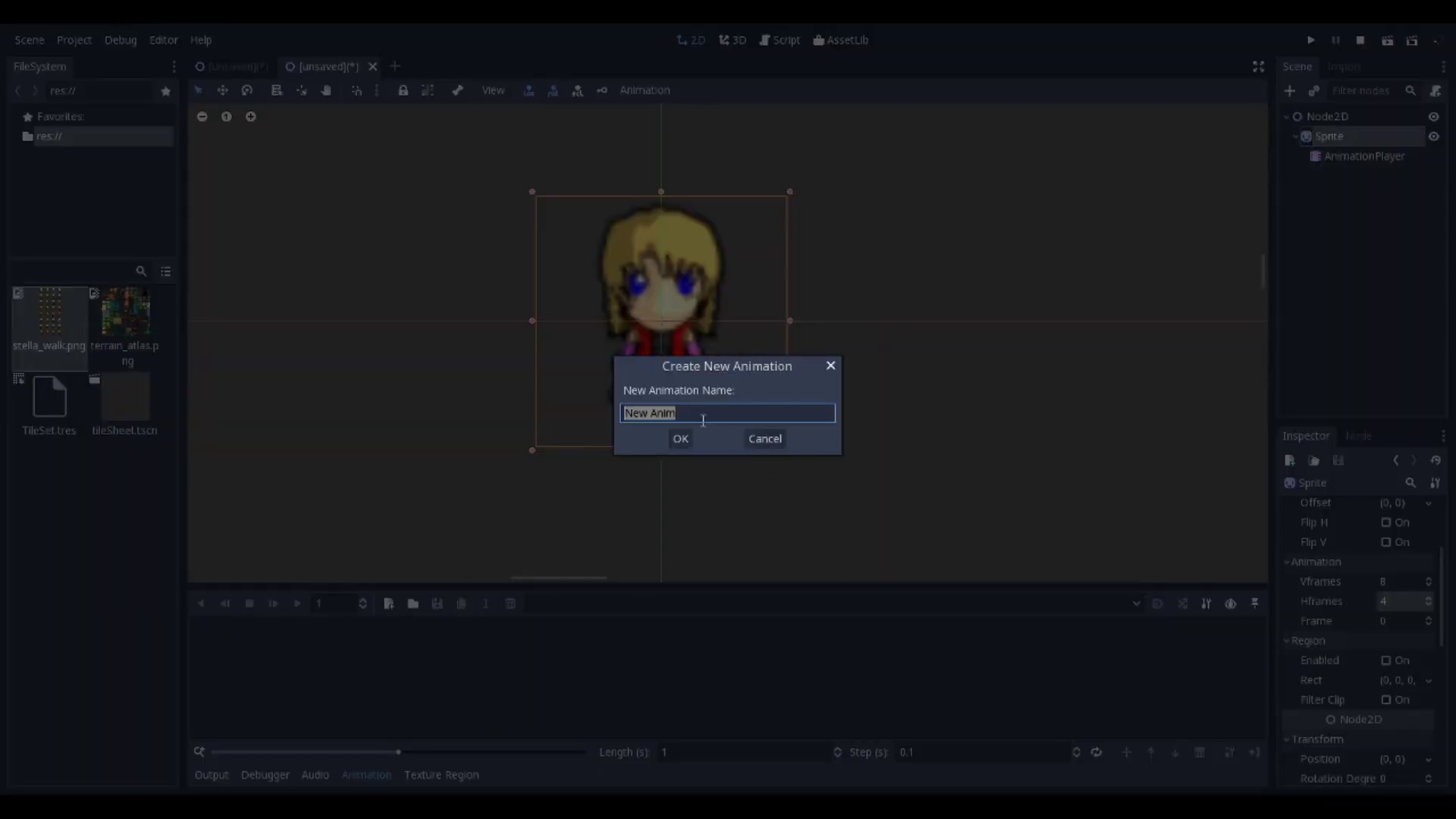
text(down)
click(681, 439)
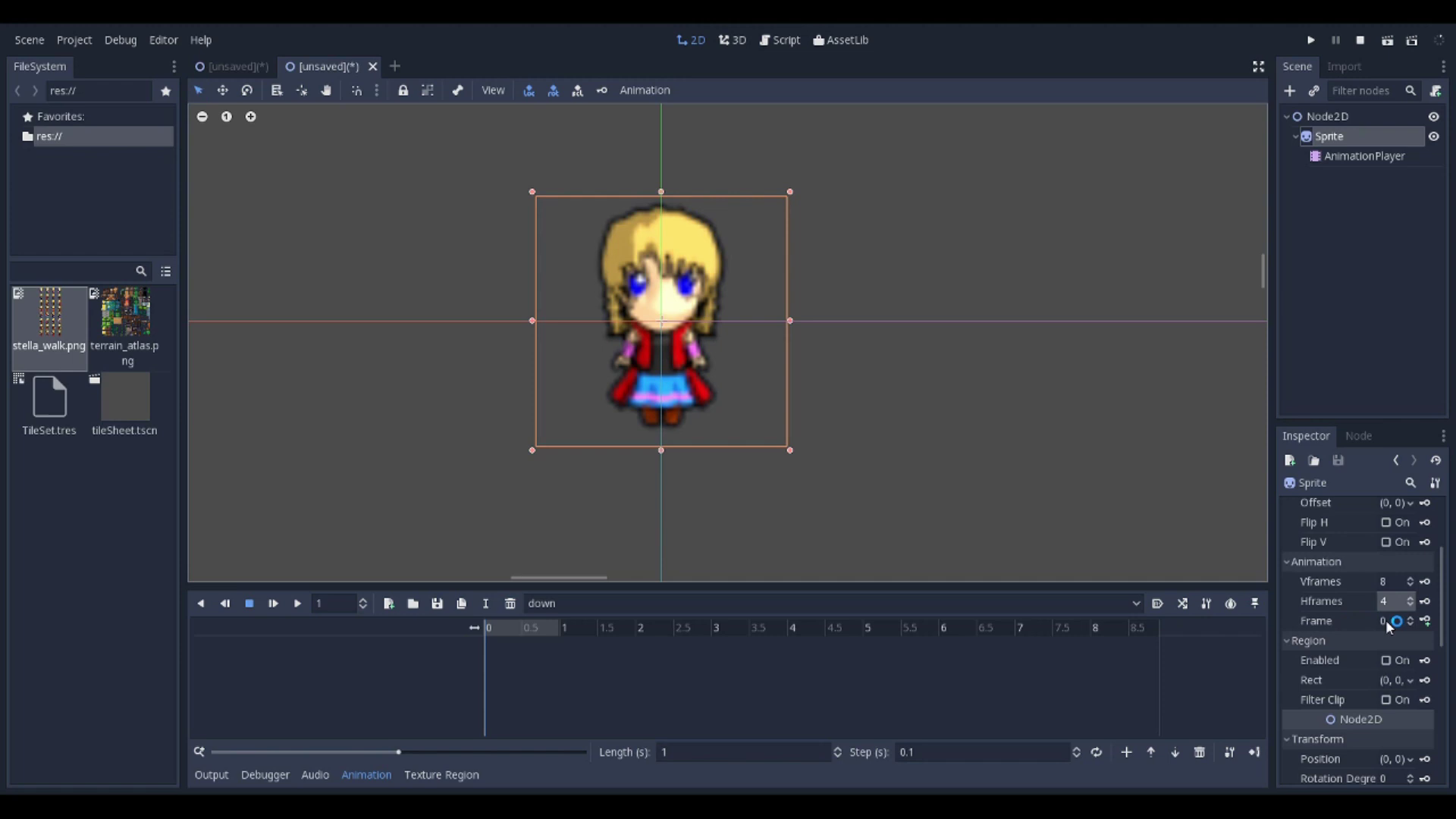
In 'down', key the Sprite's Frame at 0 and key frame 3 at 1 second
click(1427, 622)
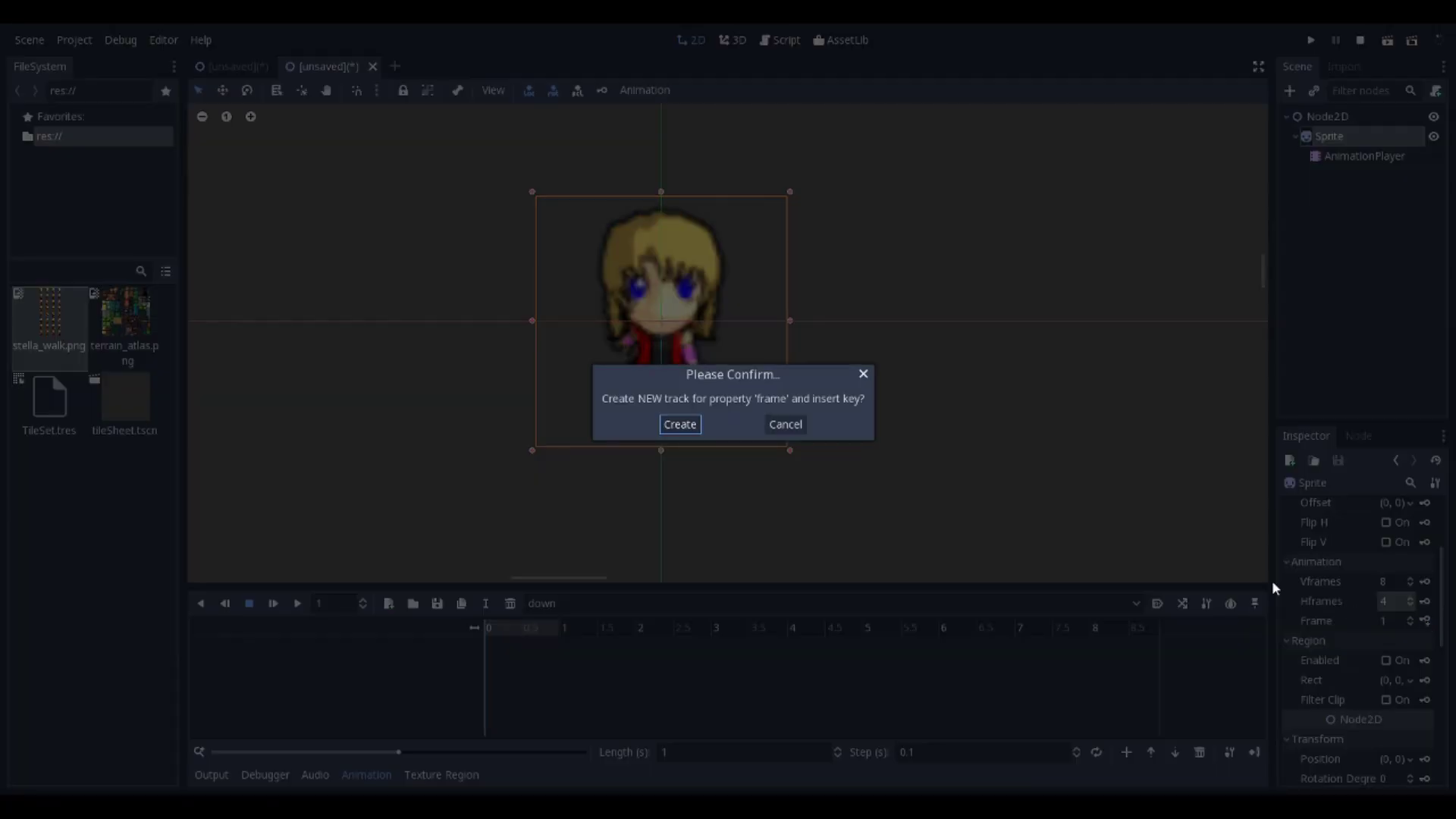
click(683, 424)
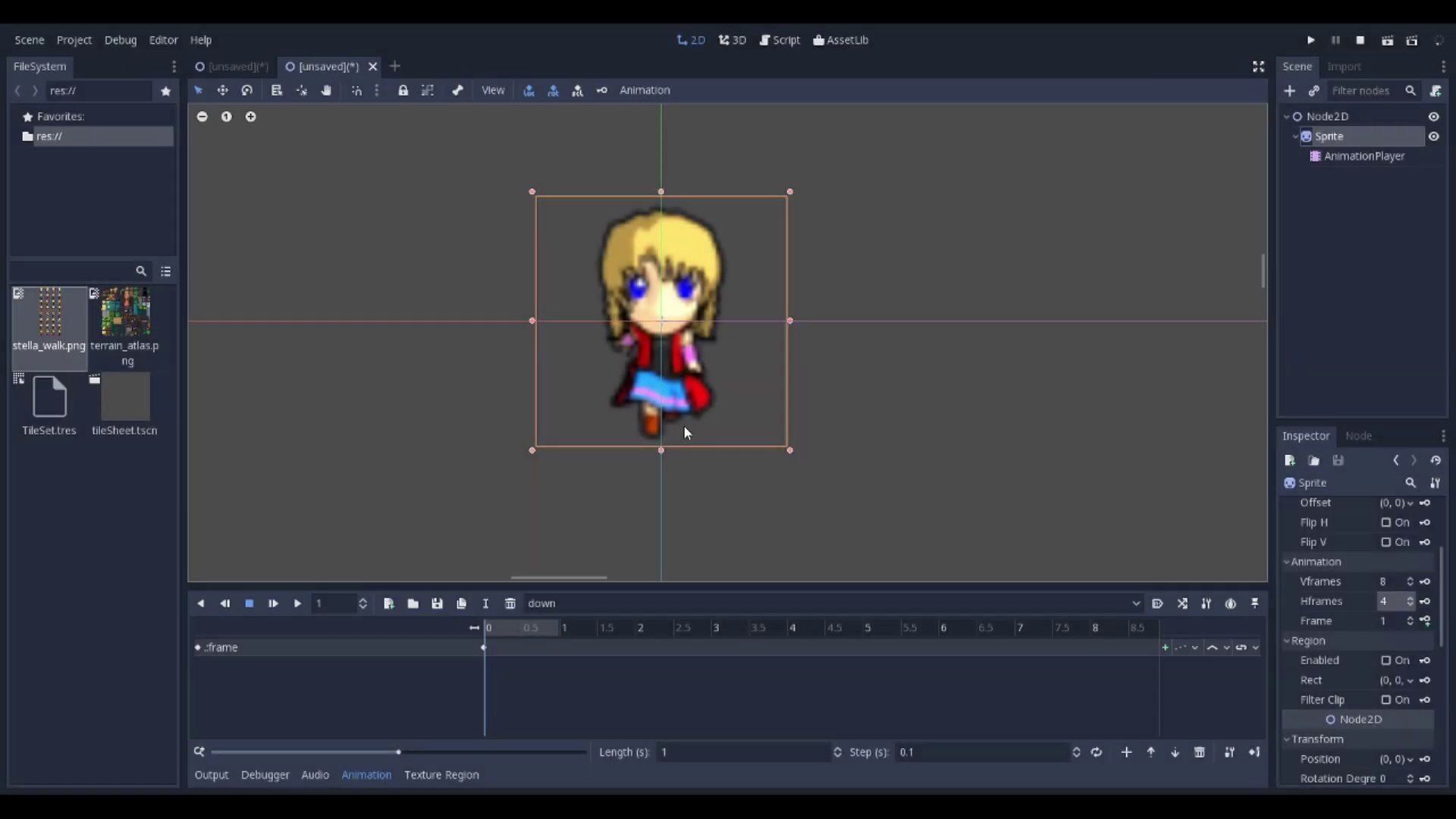
click(559, 627)
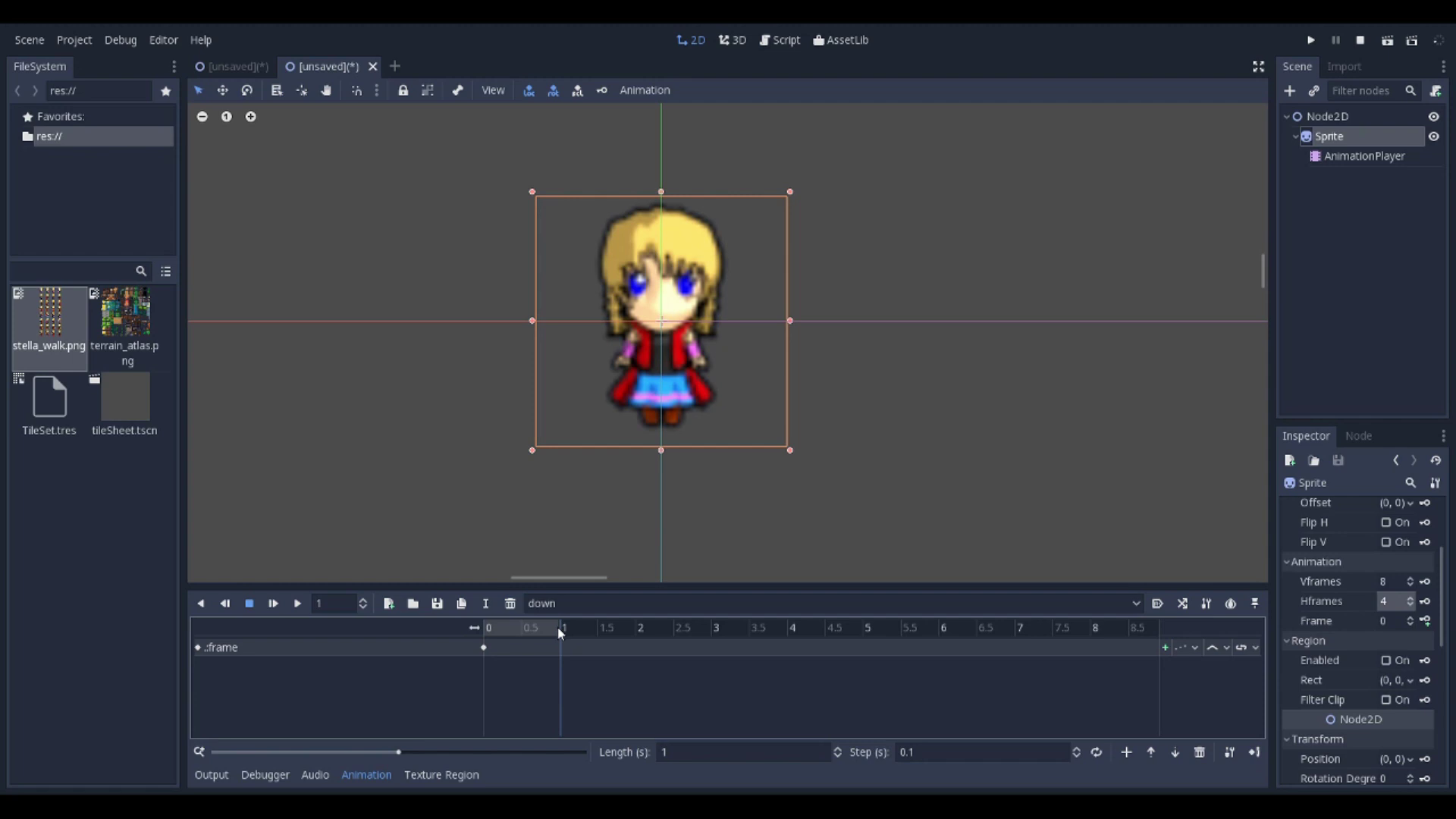
click(1413, 619)
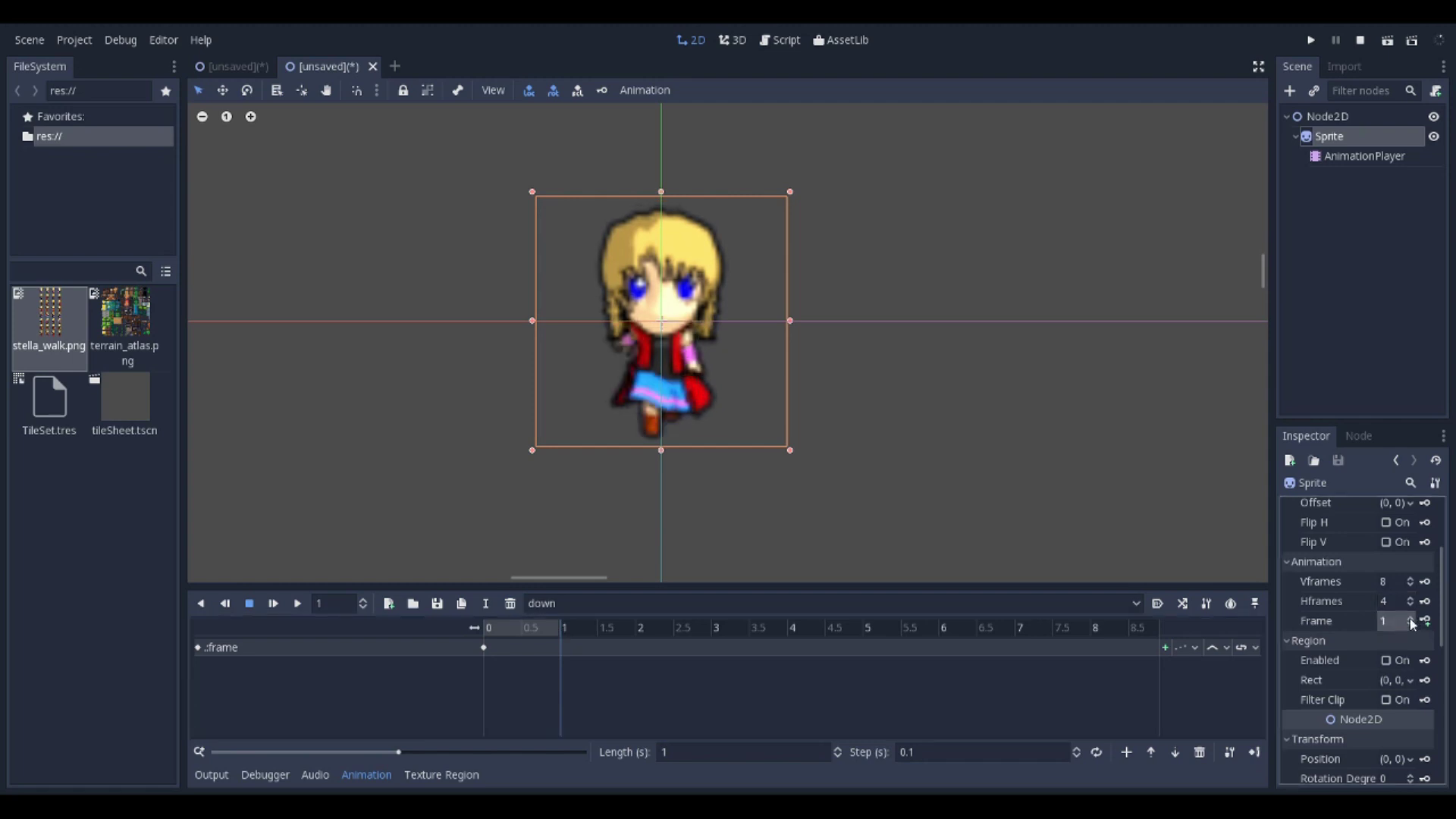
click(1414, 619)
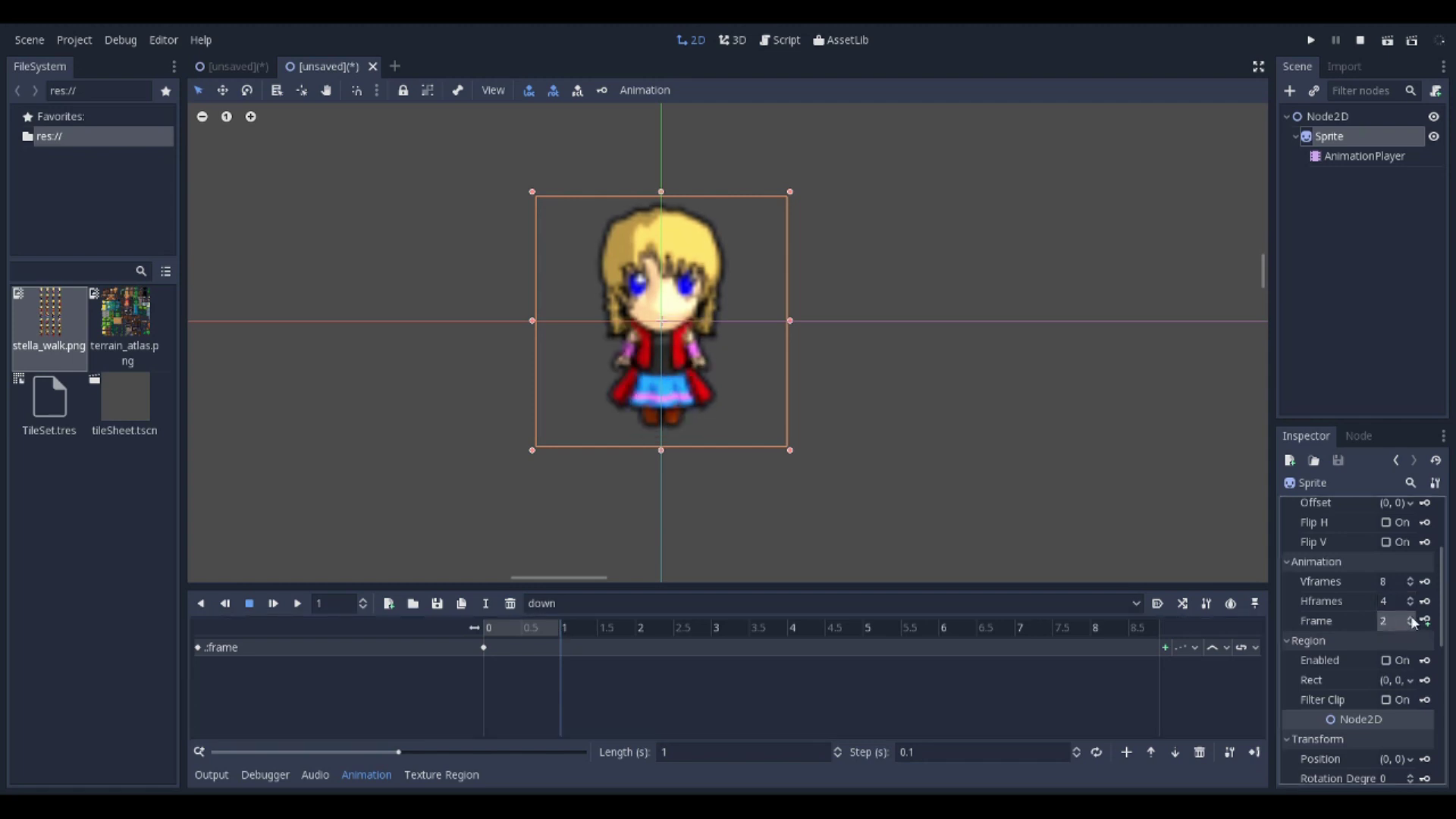
click(1413, 619)
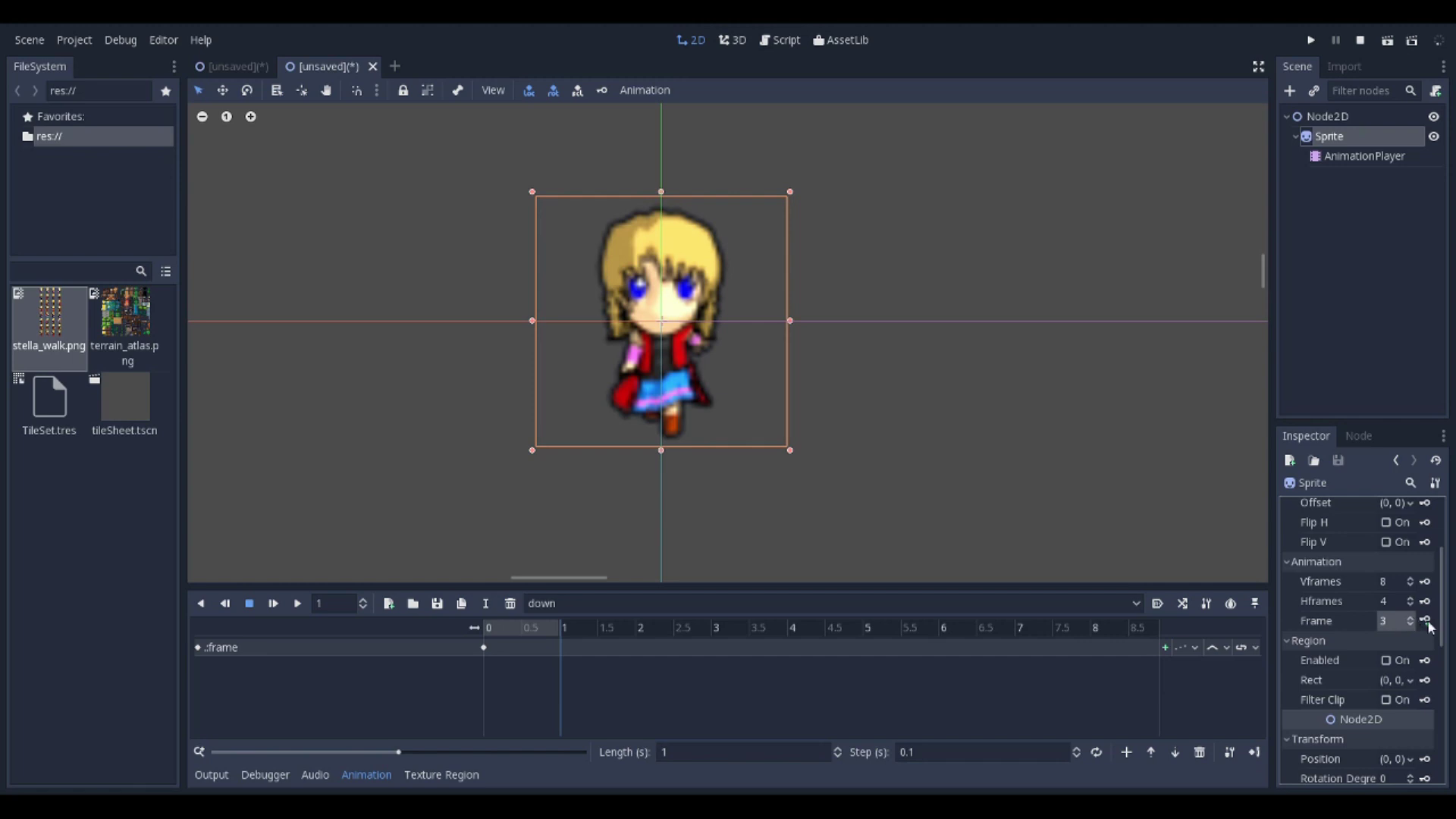
click(1426, 620)
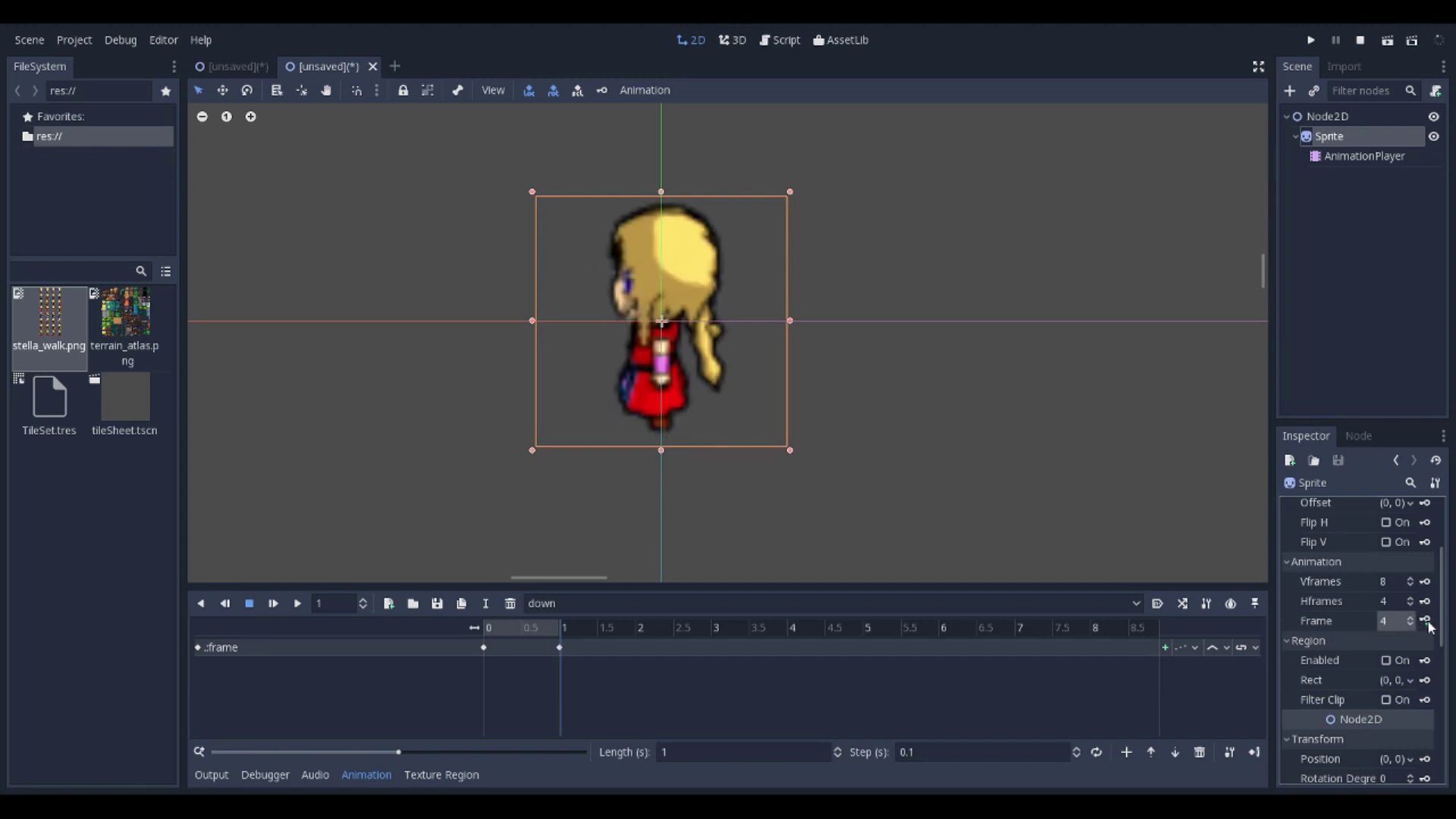
click(1411, 624)
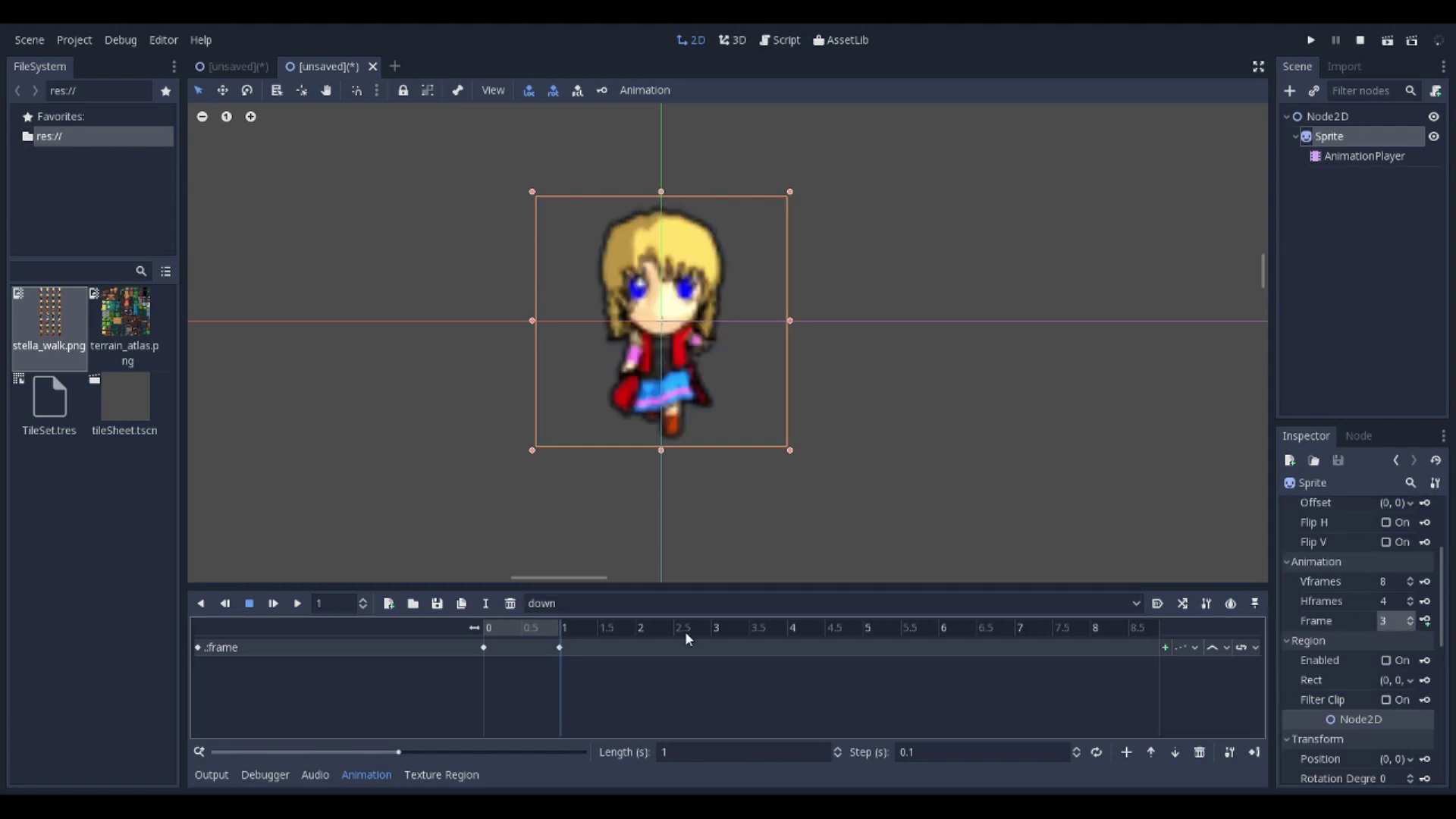
Set the frame track's update mode to Continuous and play 'down' from the start
click(1192, 650)
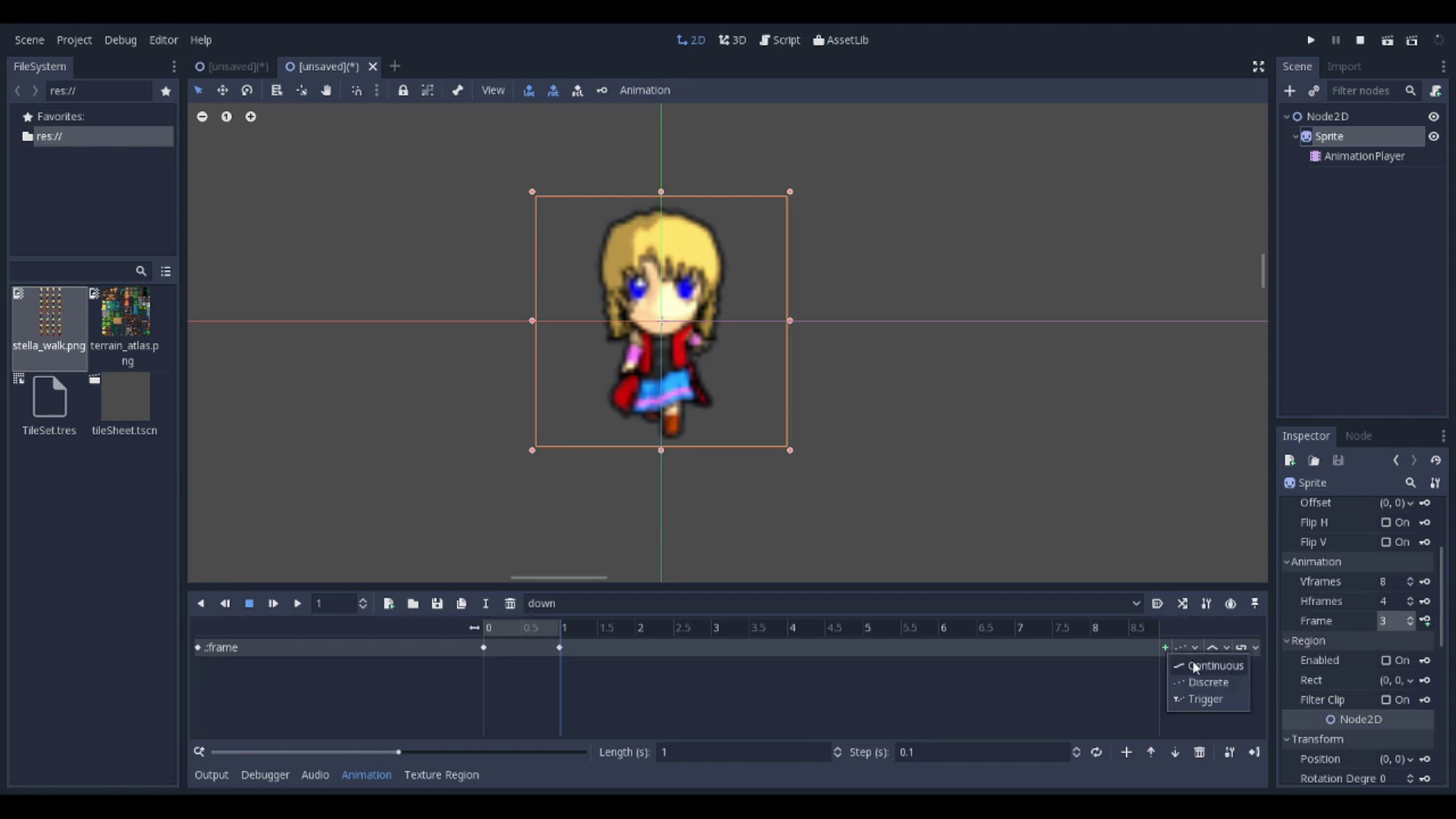
click(1194, 664)
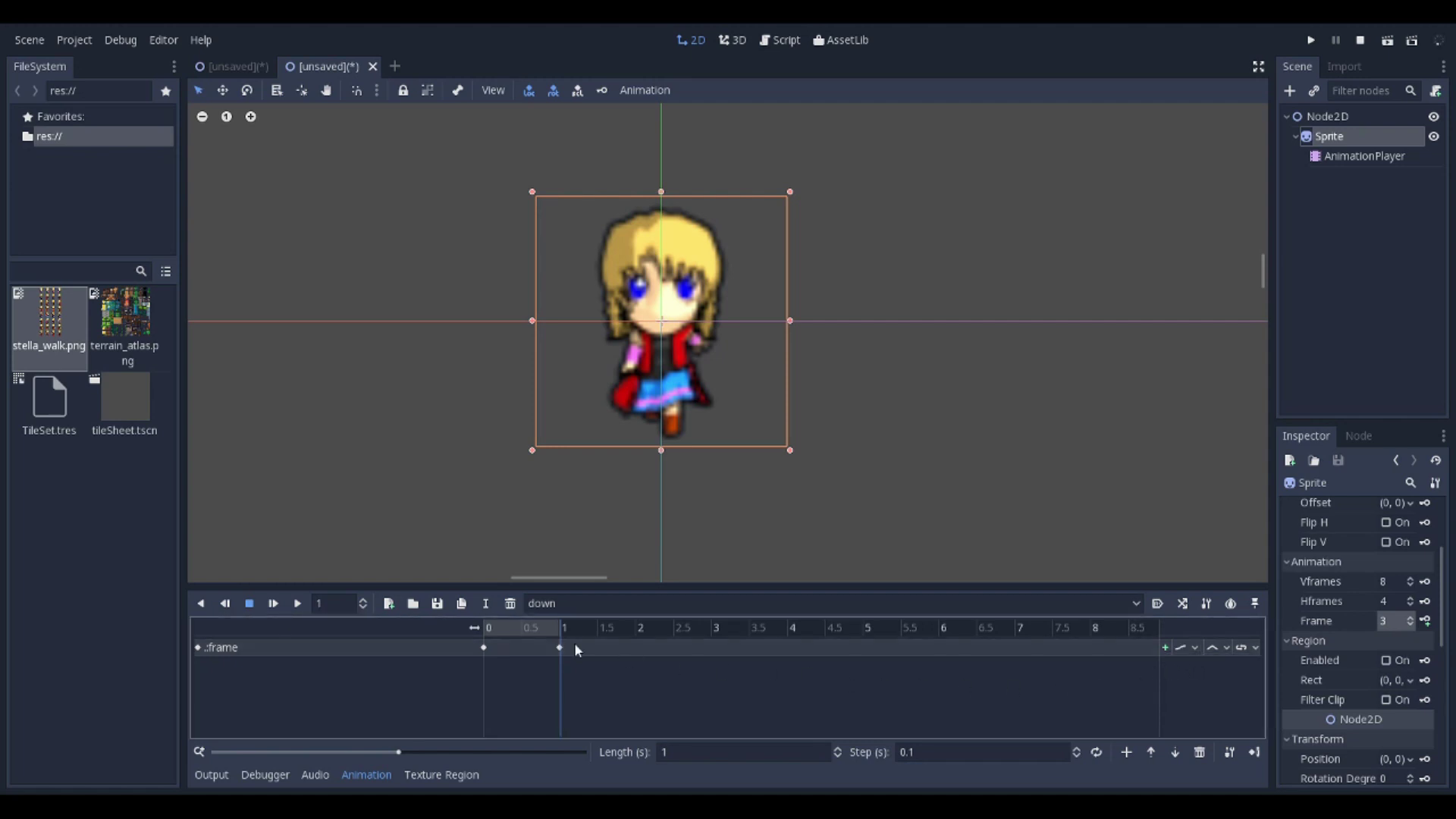
click(274, 605)
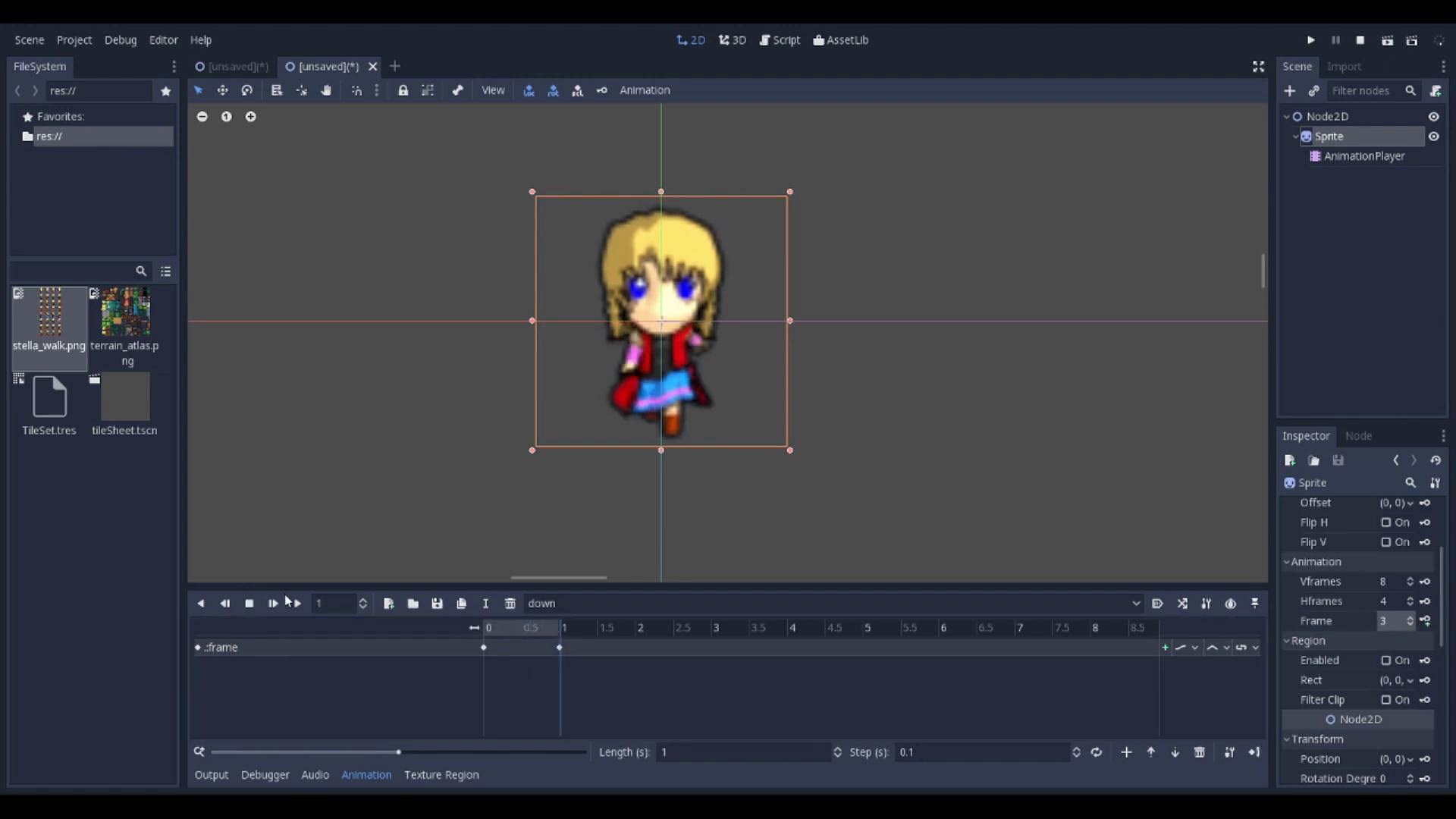
Create a new animation named 'right' and set the Sprite's Frame to 16
click(389, 603)
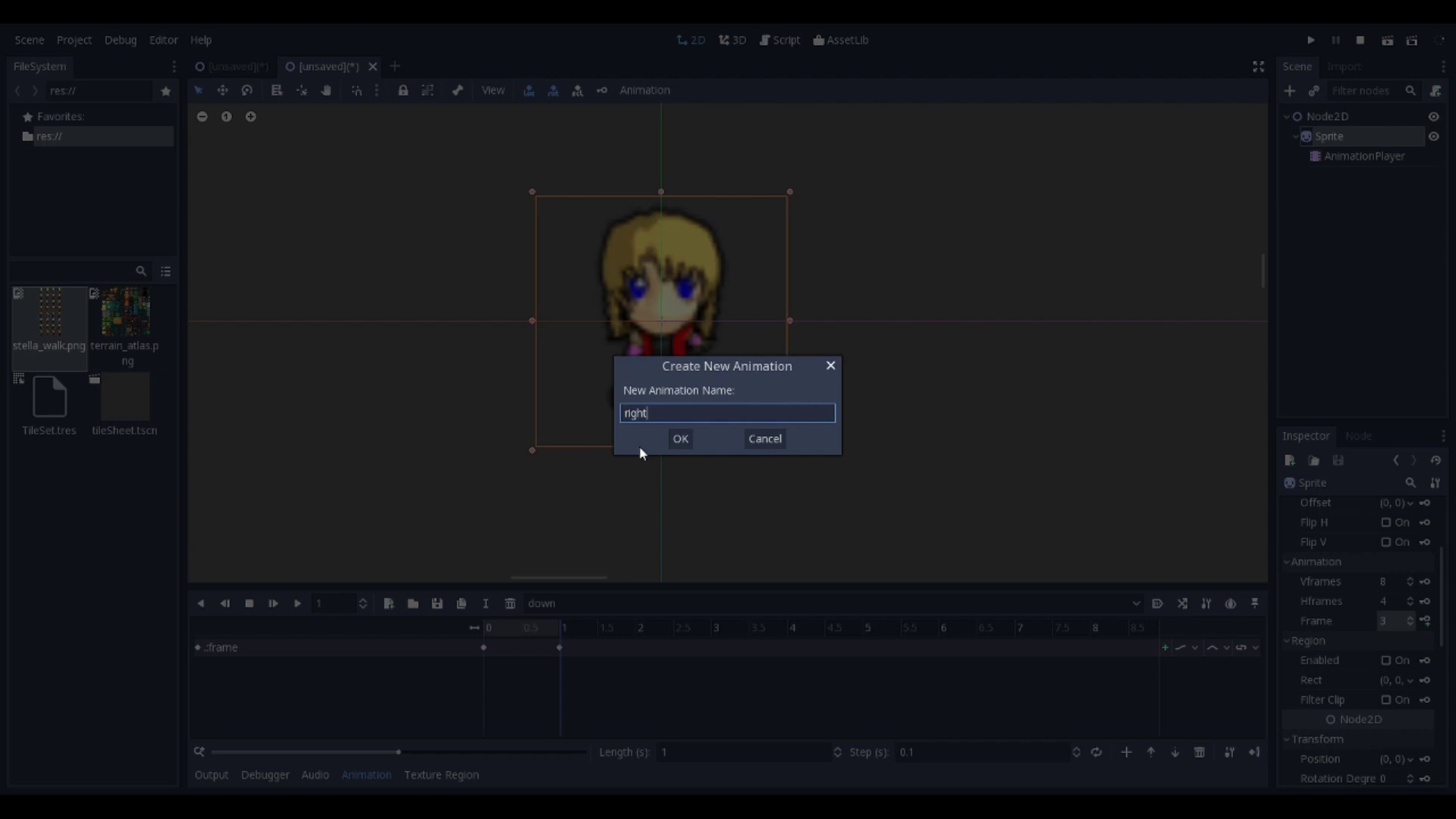
key(Return)
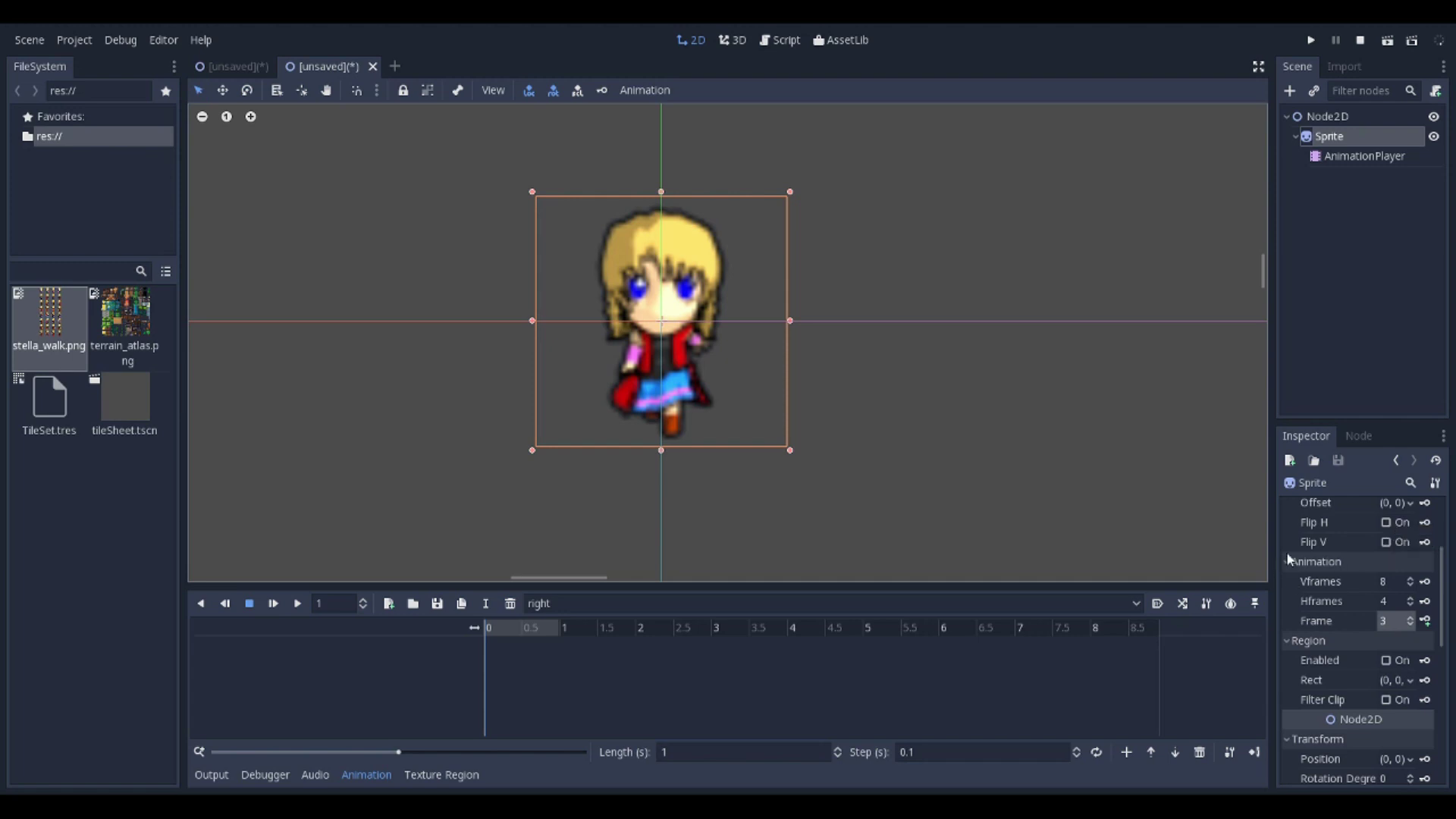
text(16)
key(Return)
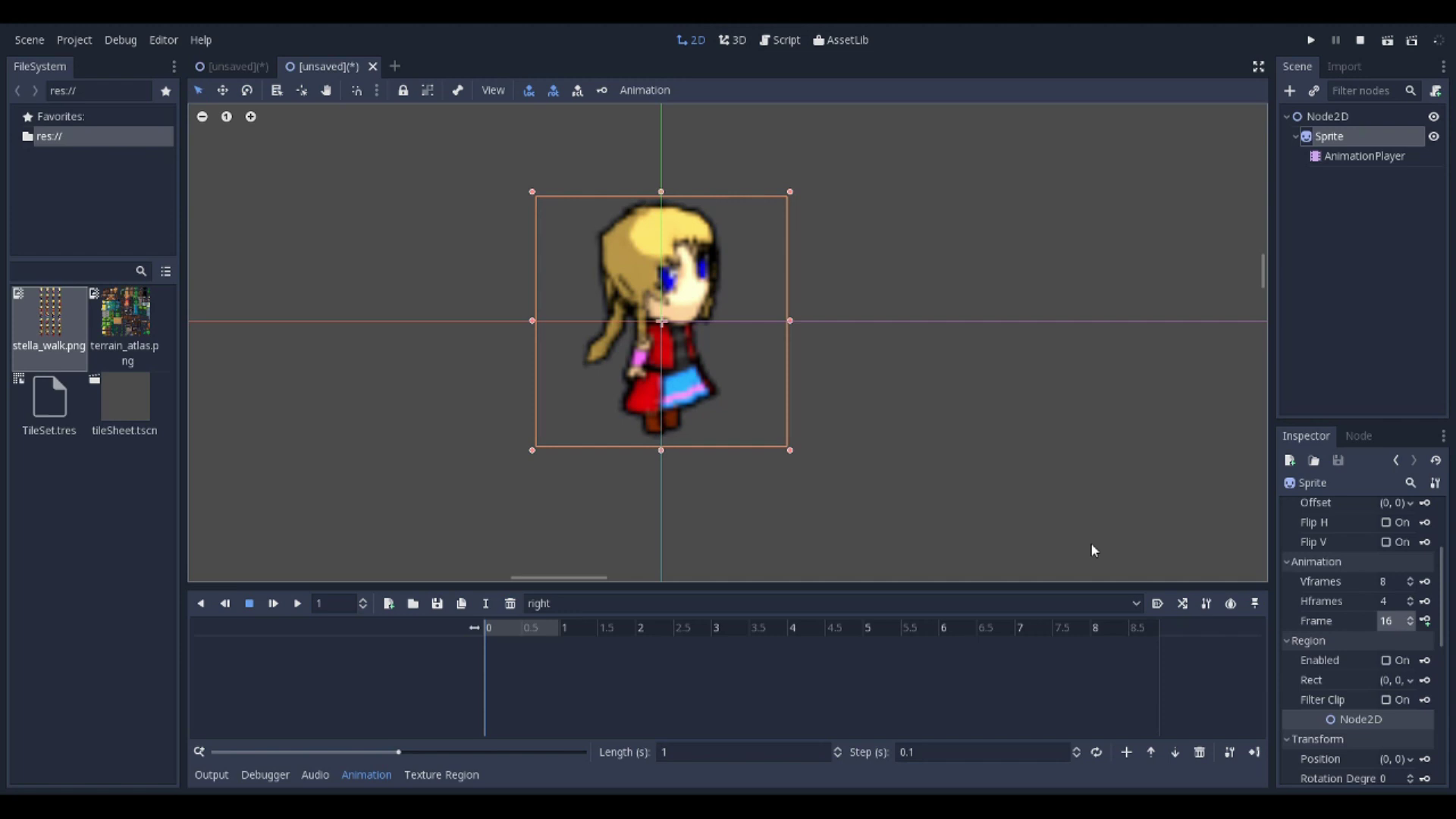
Key frame 16 at 0 and frame 19 at 1 second in 'right', then play it
click(1426, 622)
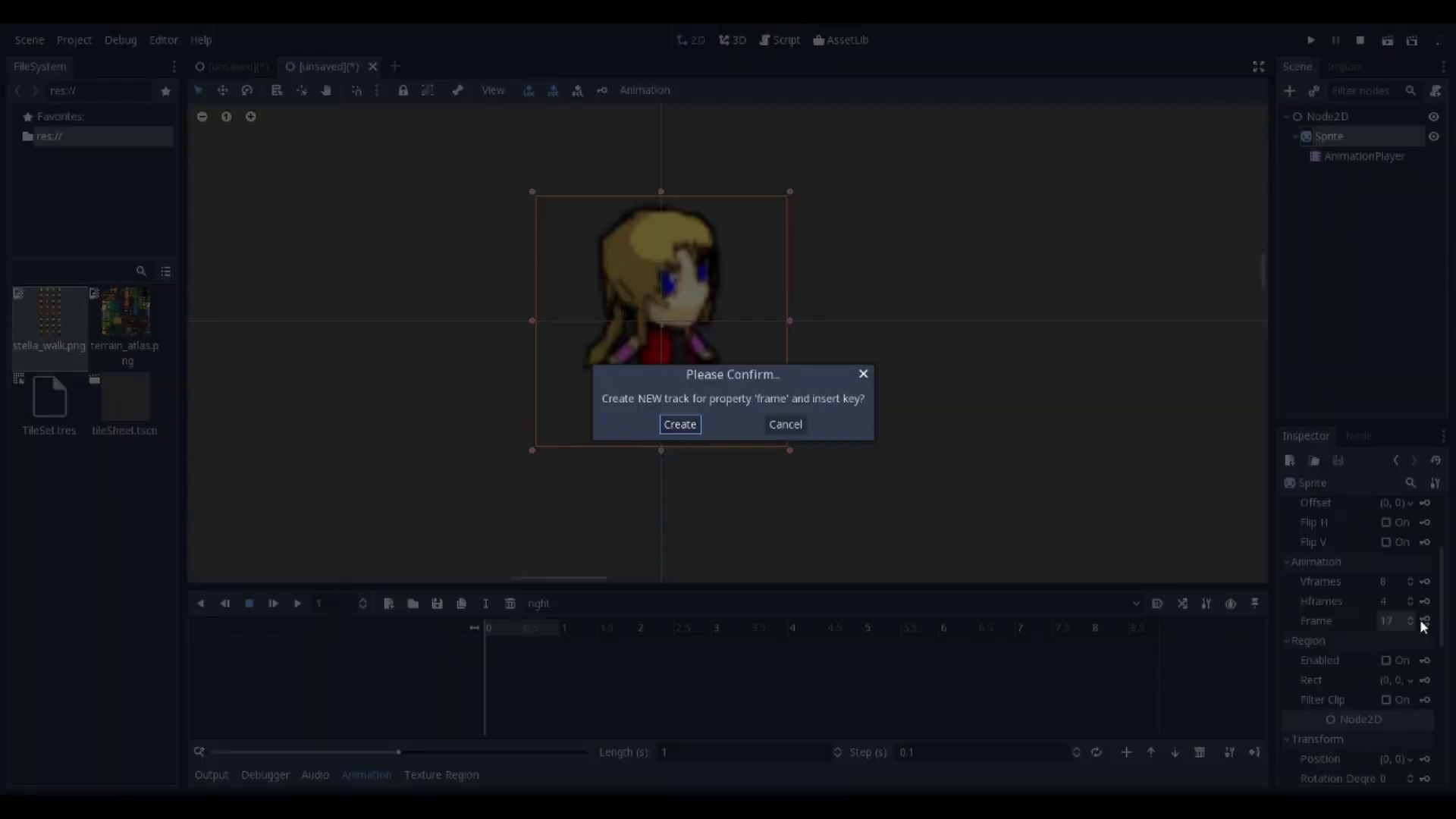
click(680, 425)
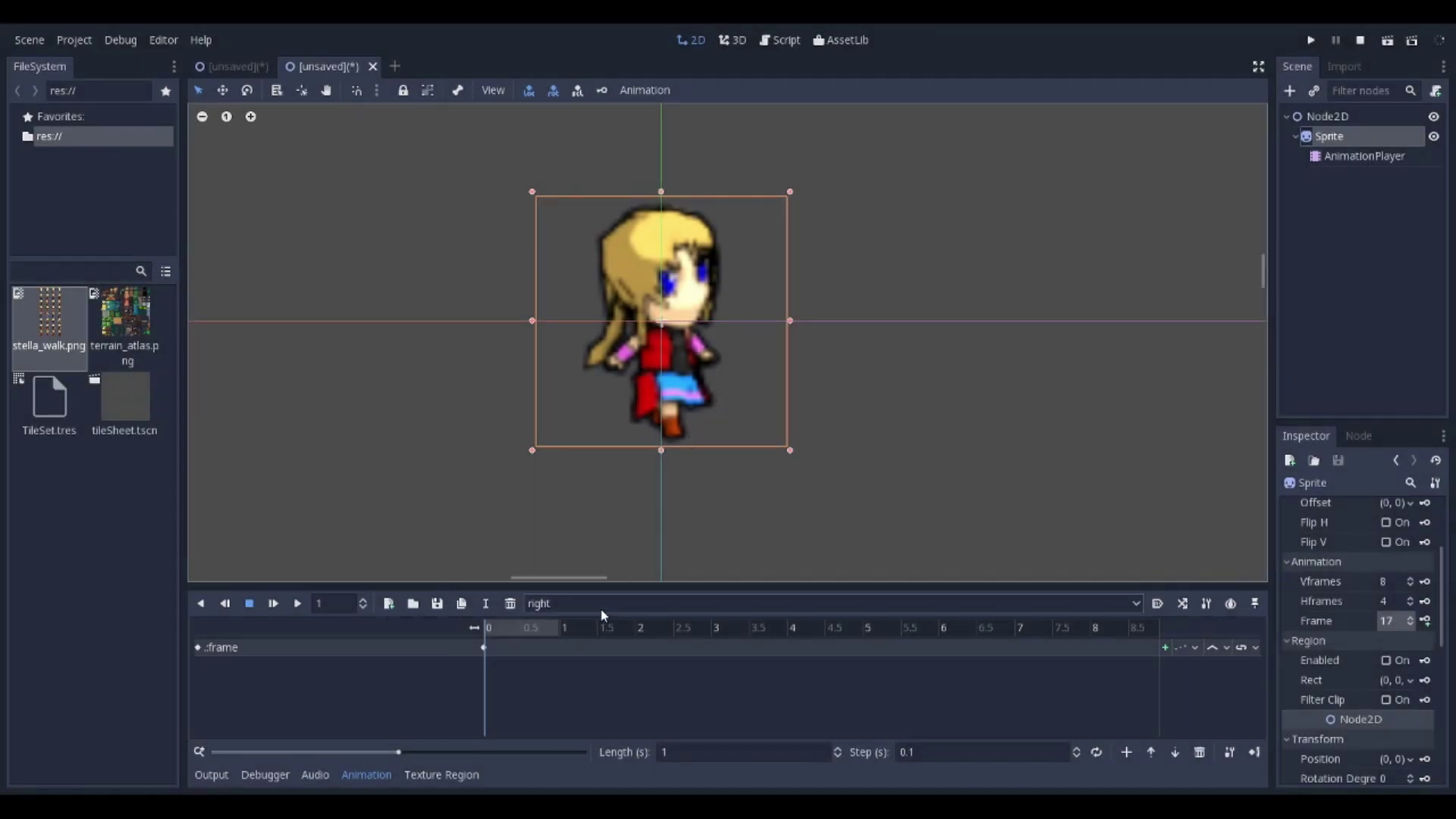
click(558, 630)
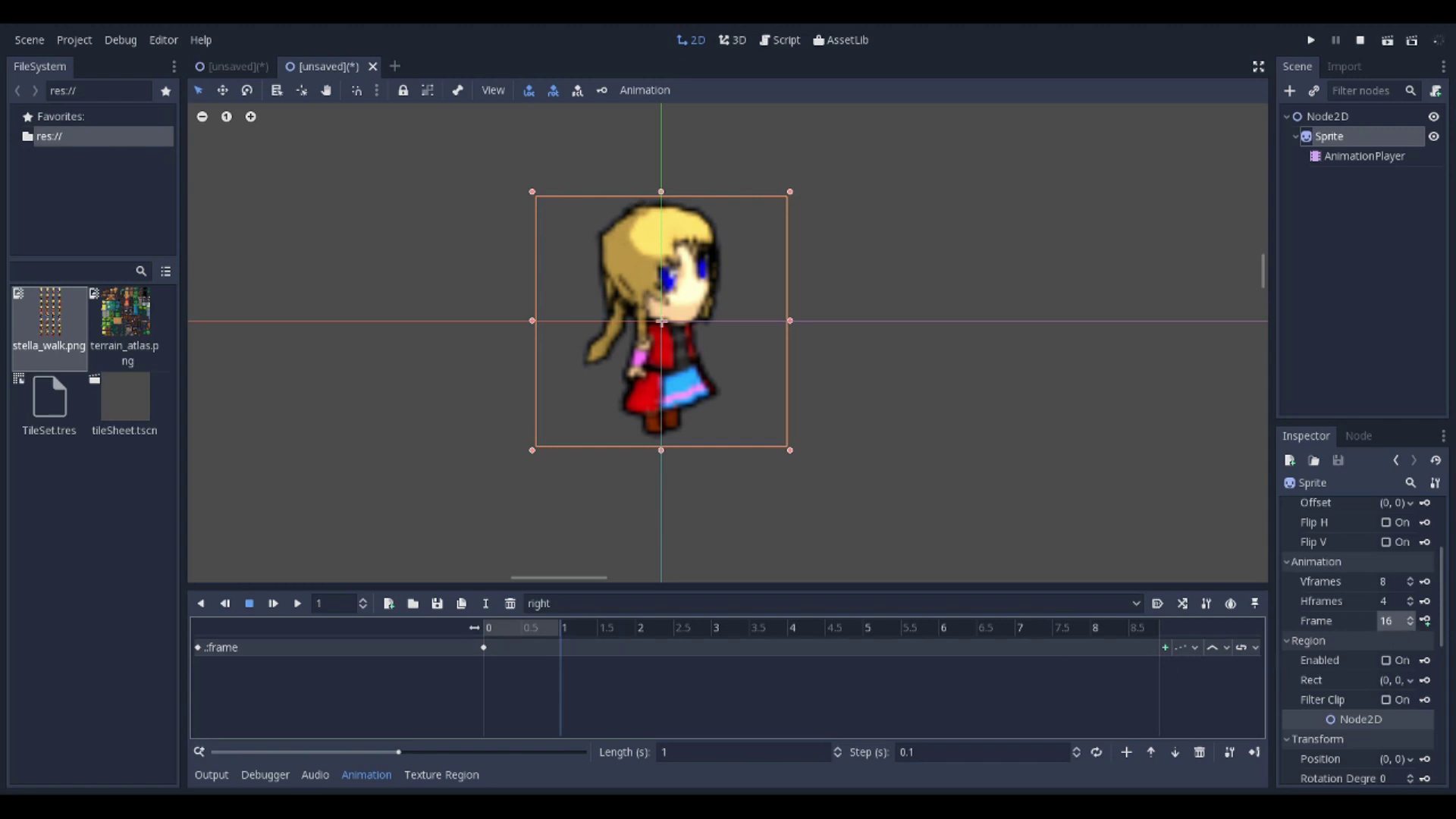
click(1412, 618)
click(1413, 619)
click(1412, 618)
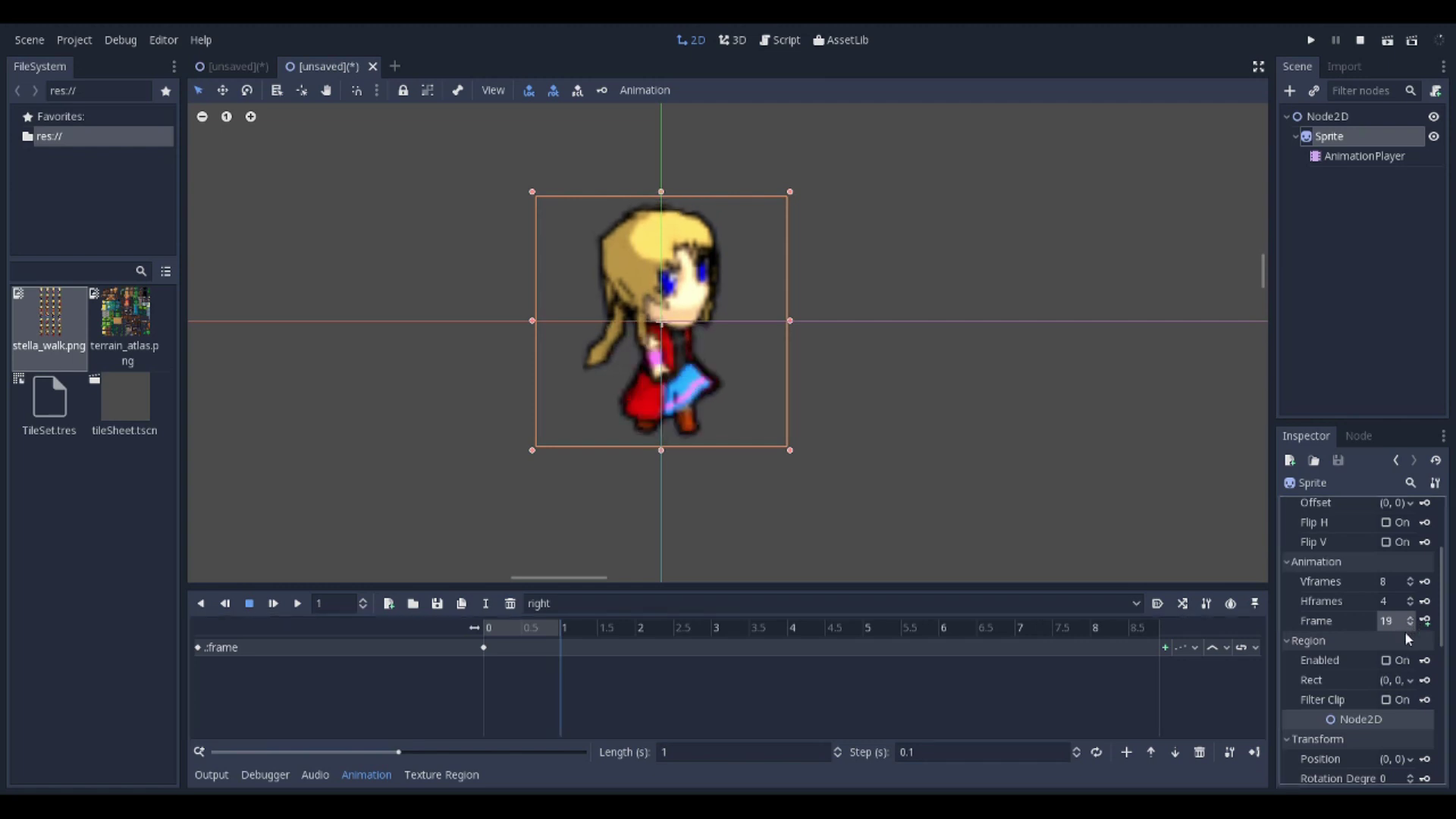
click(1426, 621)
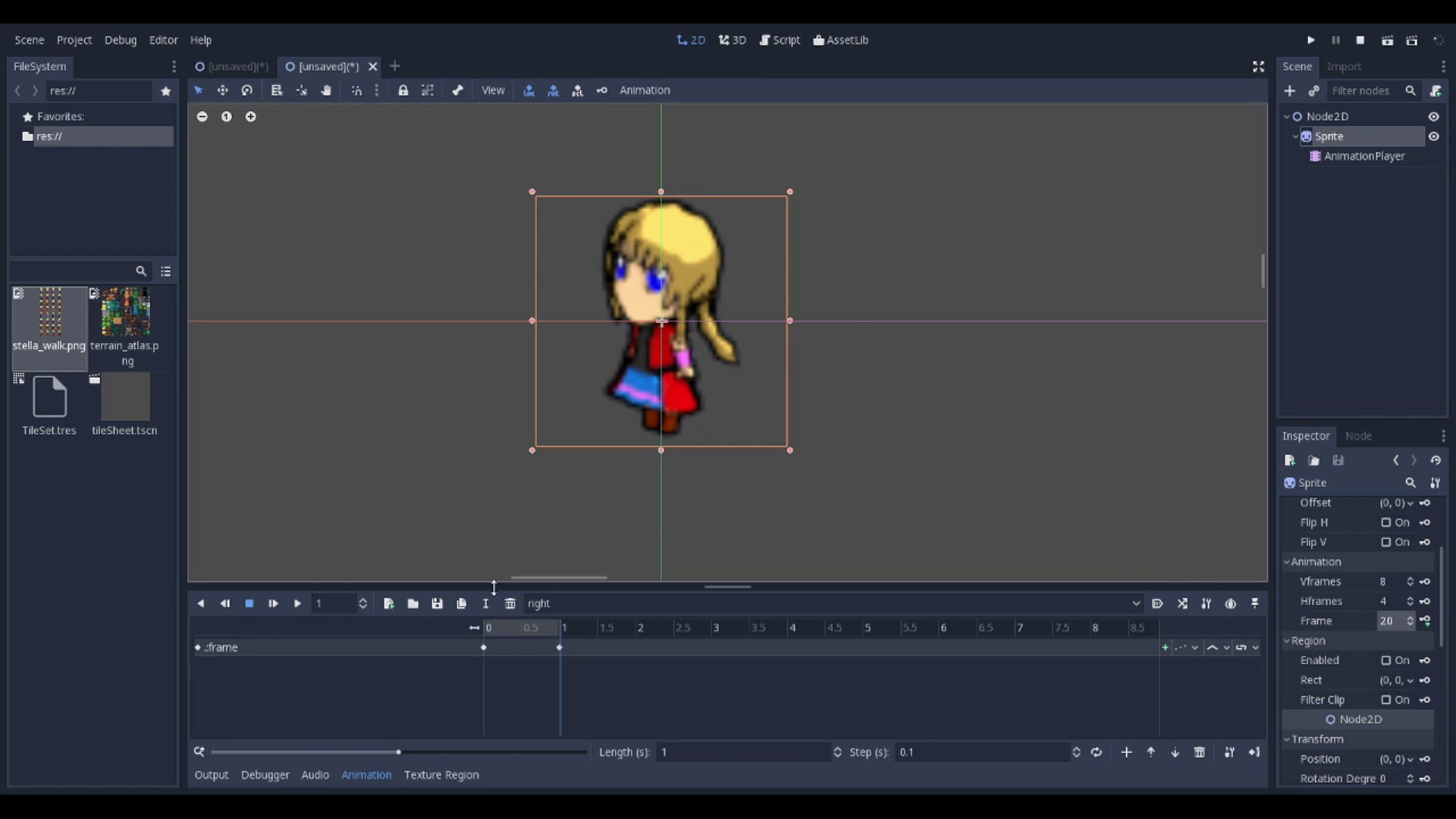
click(274, 604)
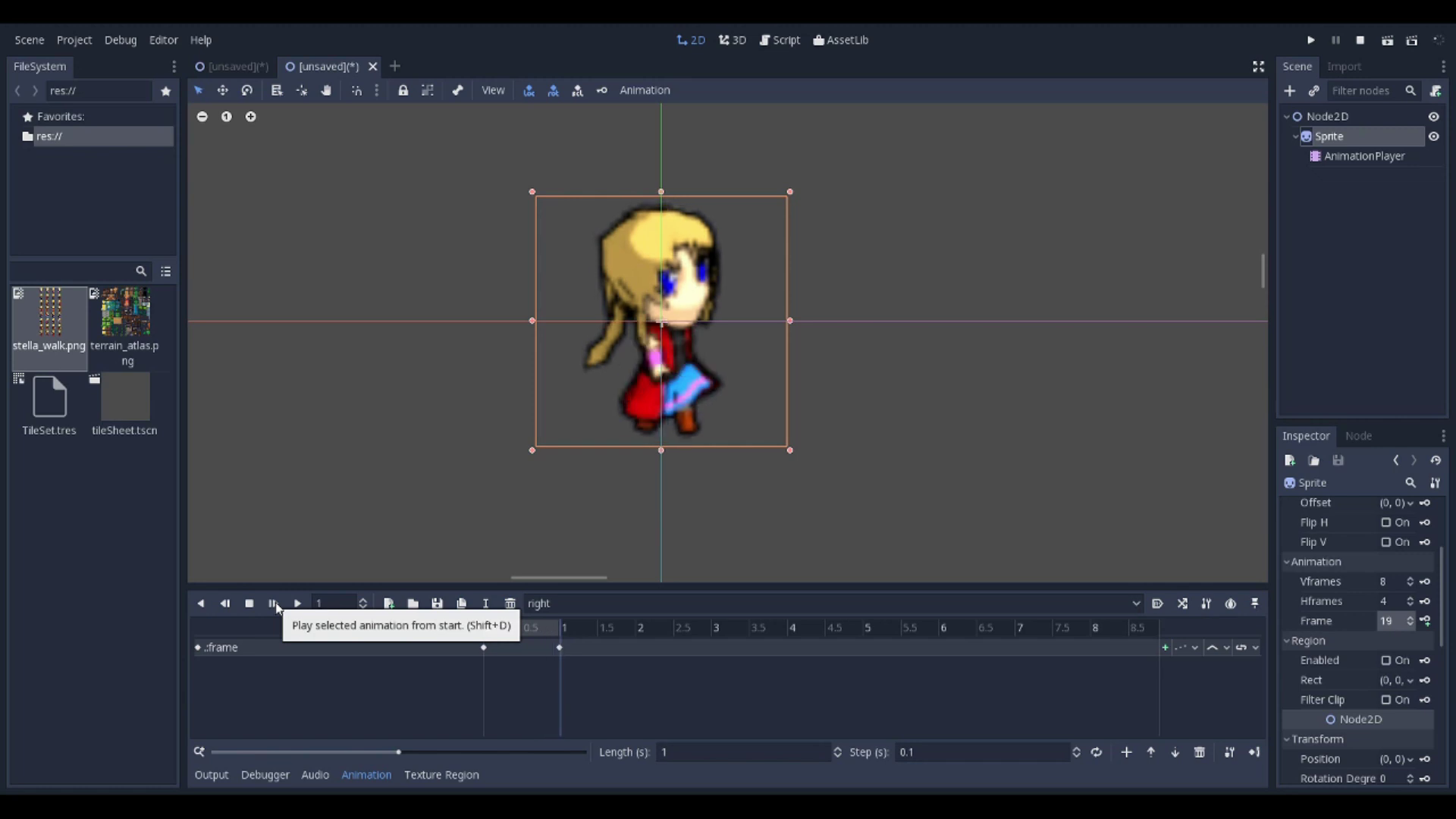
click(692, 606)
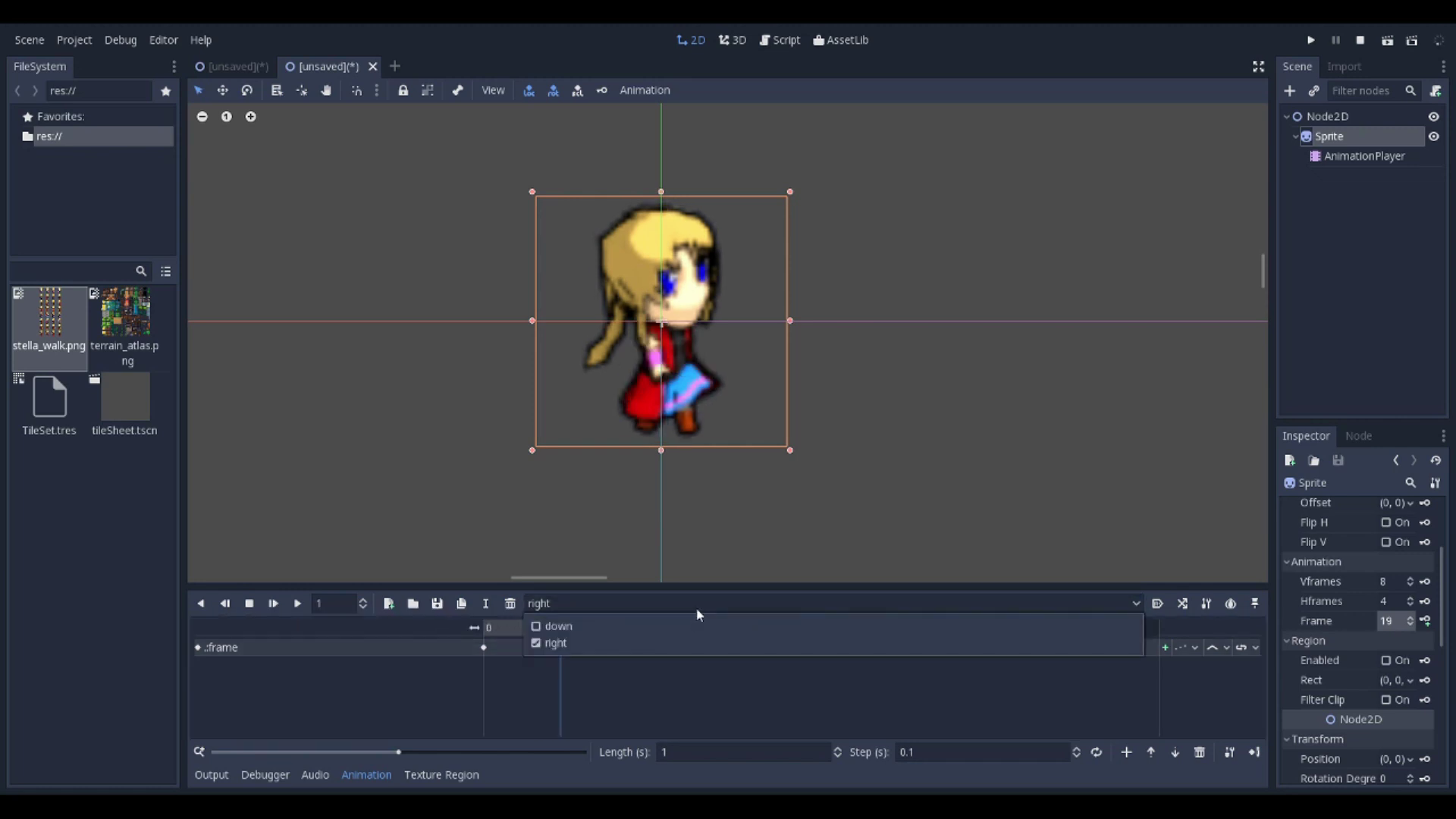
click(559, 626)
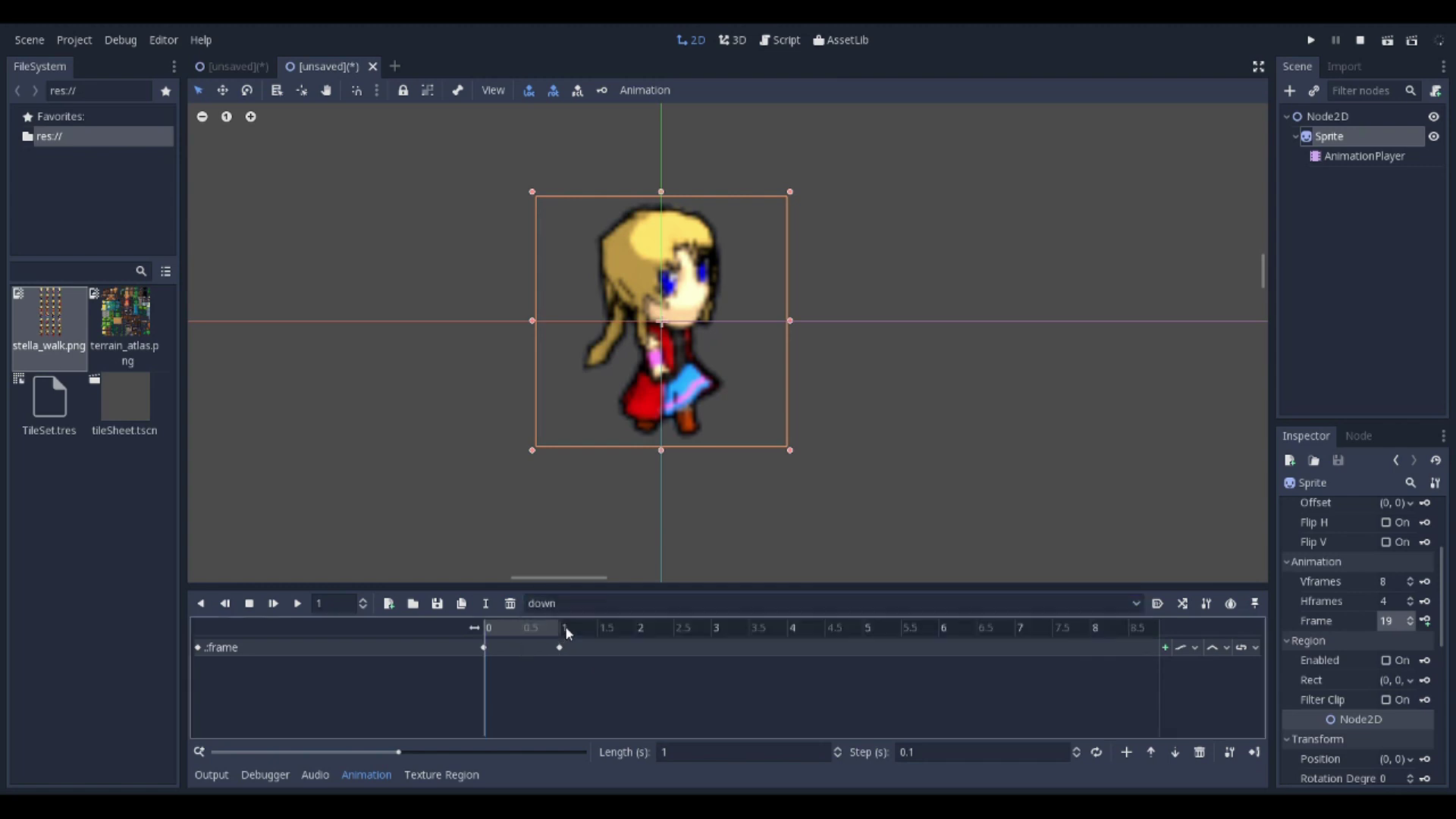
click(569, 605)
click(575, 642)
click(577, 607)
click(574, 641)
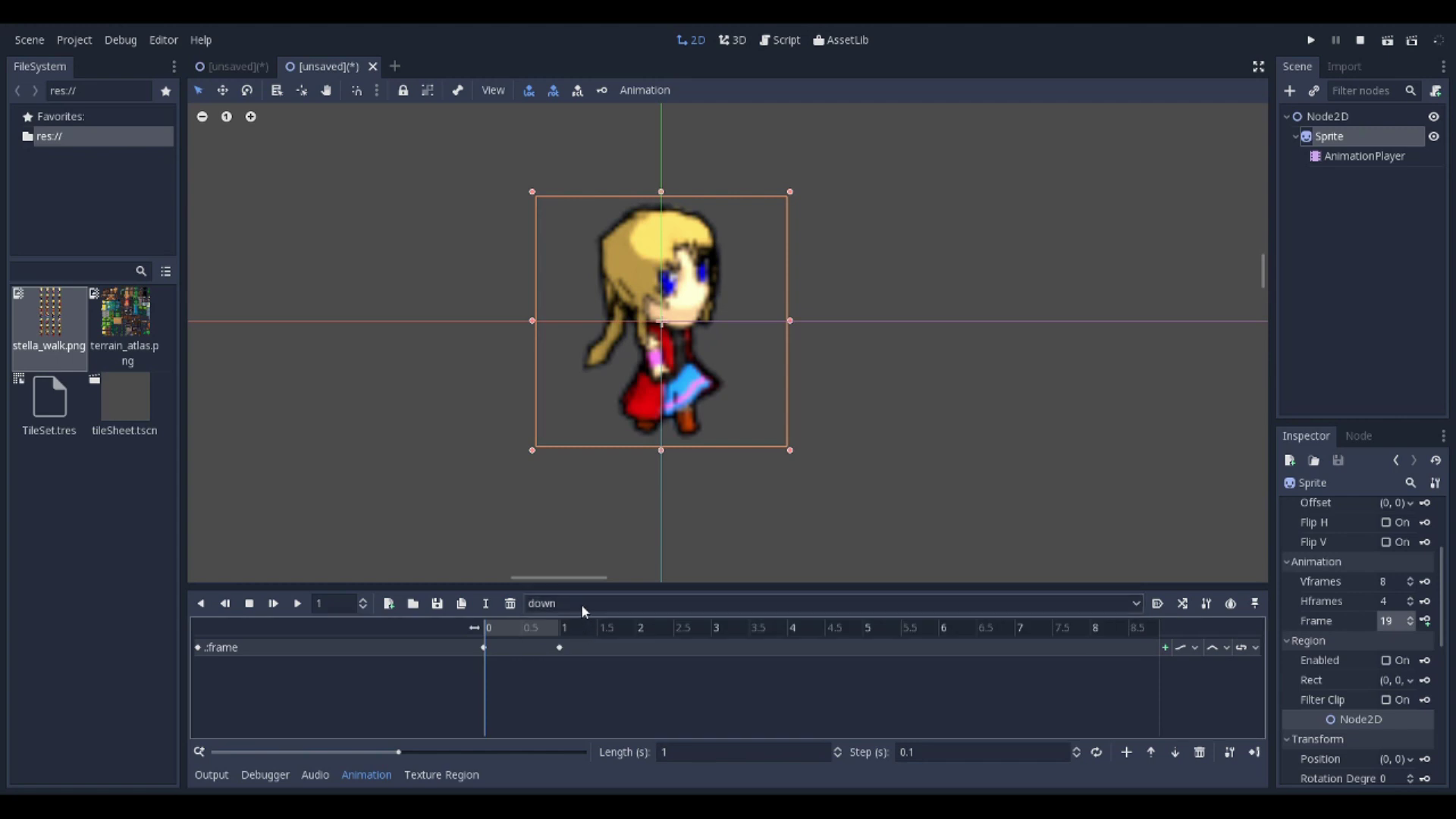
click(581, 603)
click(576, 641)
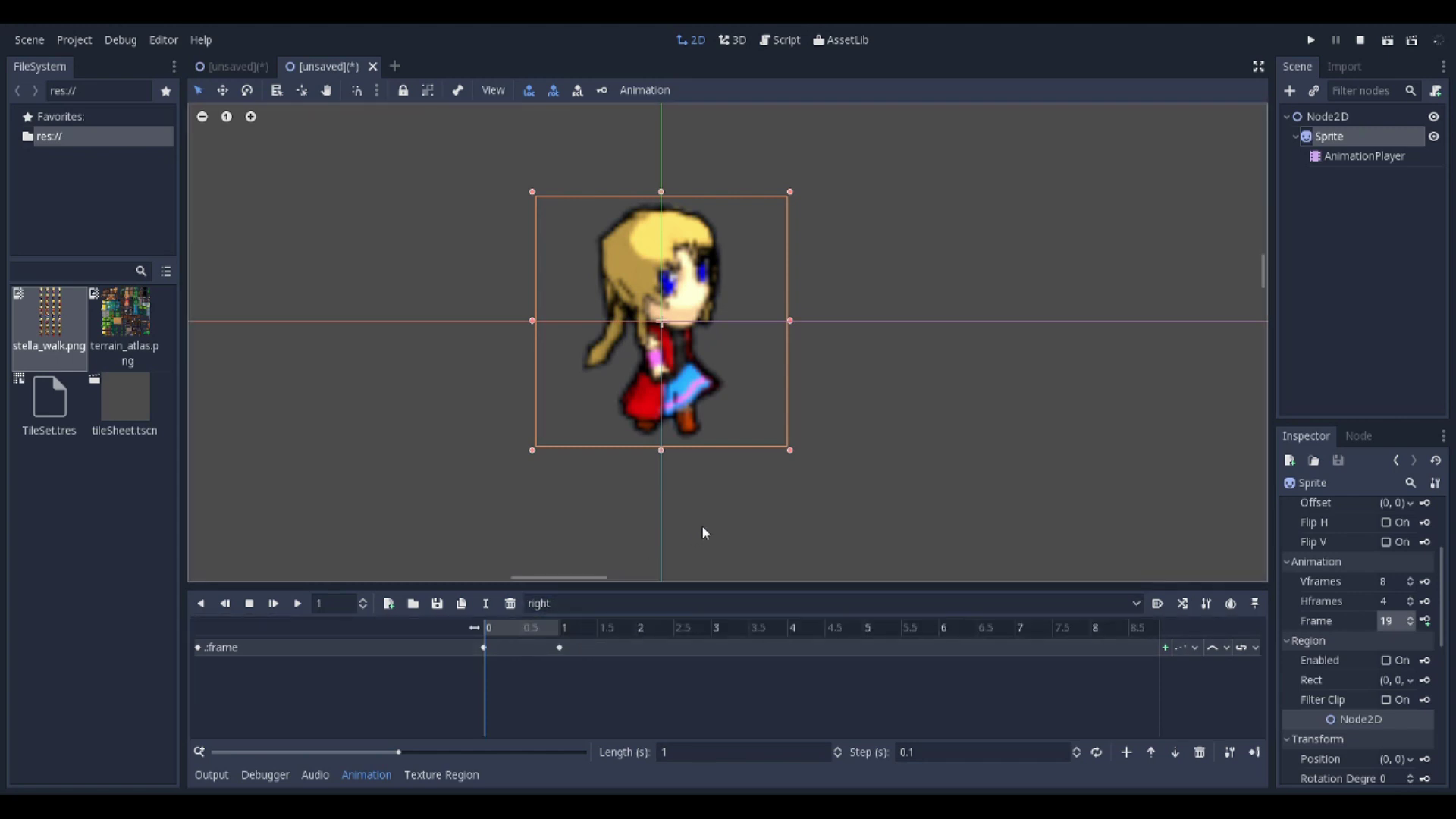